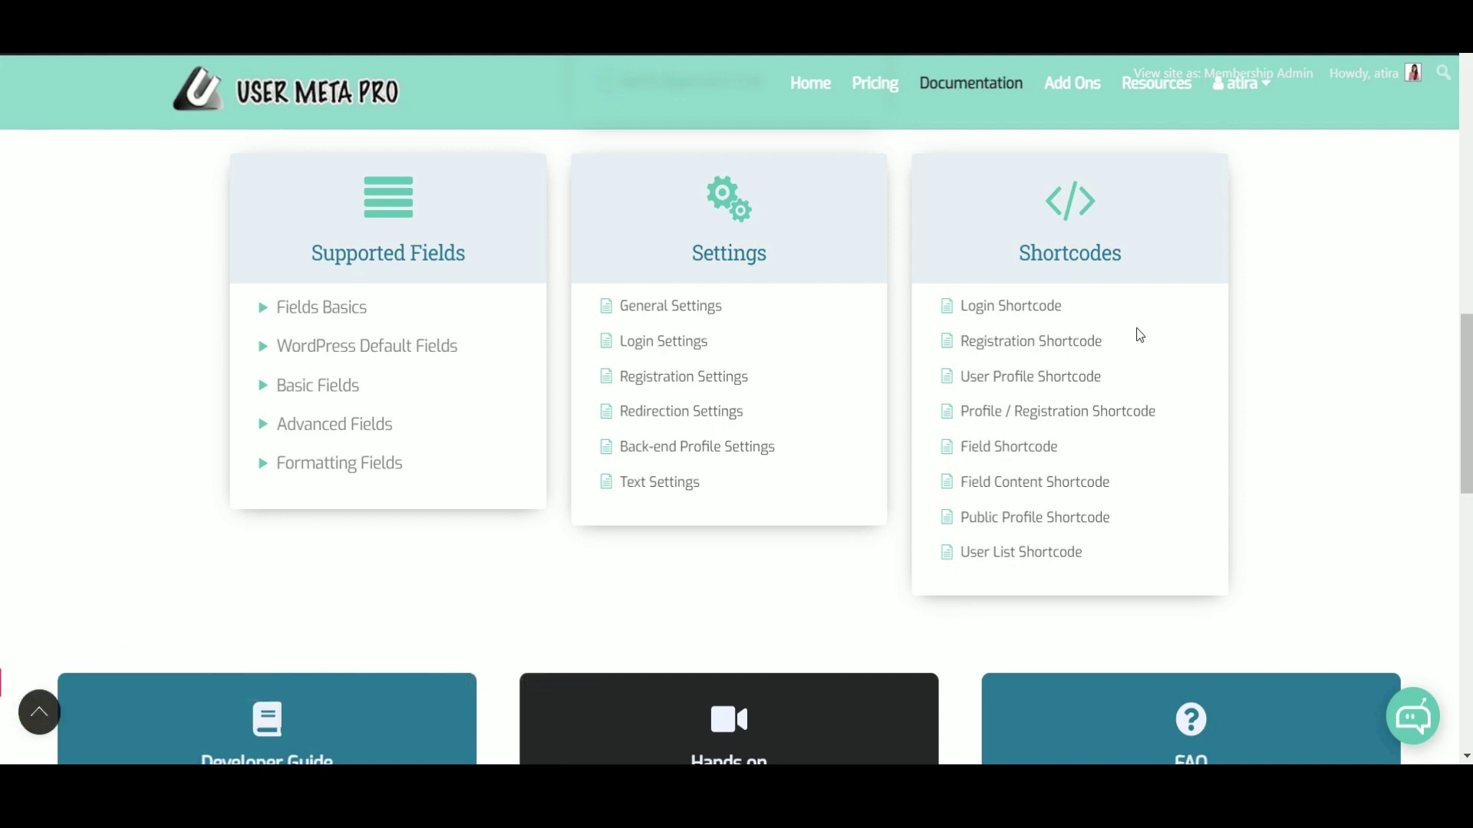
Review the Login and Registration Shortcode docs, highlighting the default login form and registration shortcodes.
click(1020, 307)
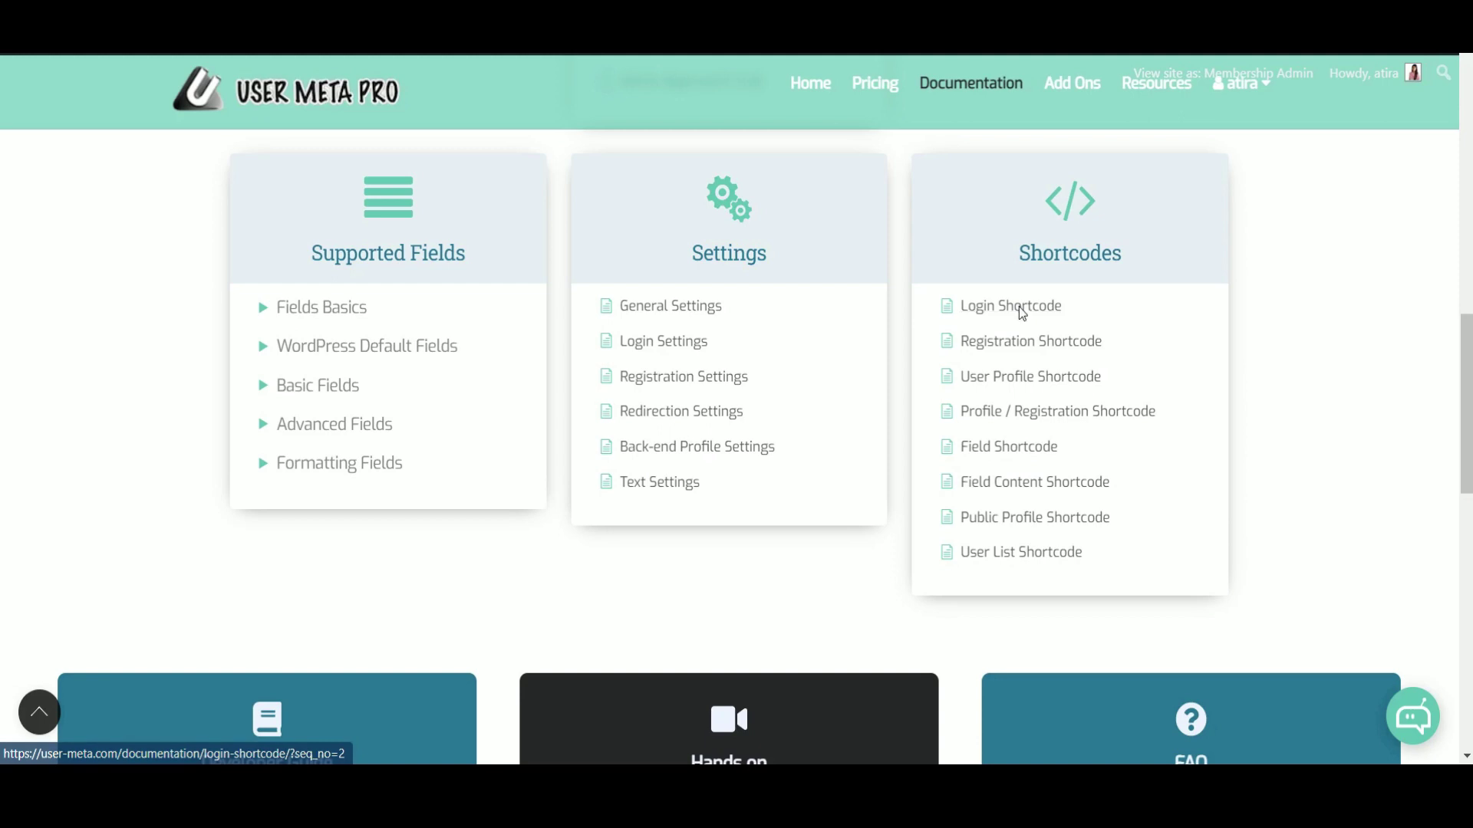
drag(366, 382, 642, 386)
click(511, 403)
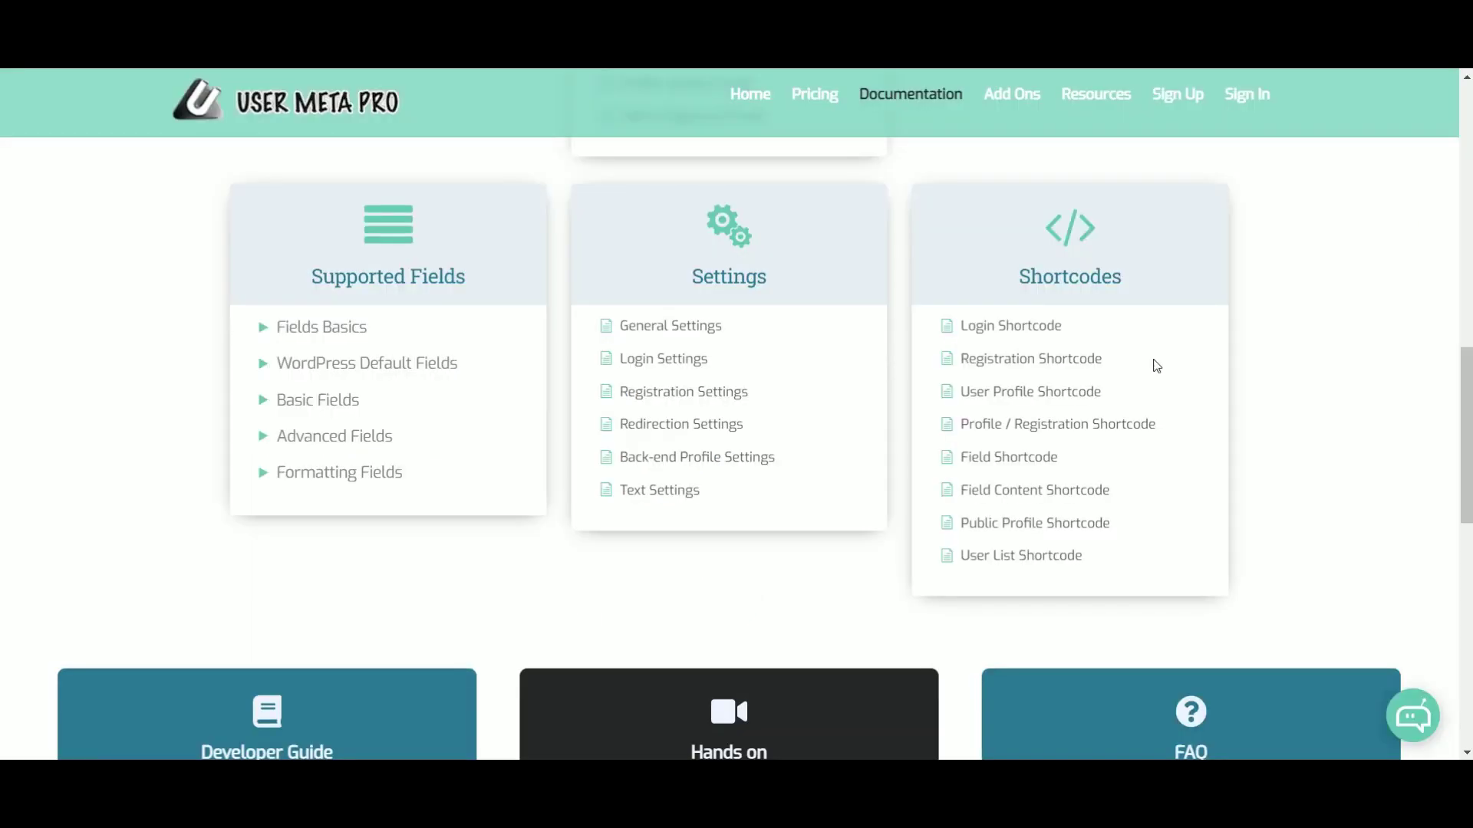
click(1088, 362)
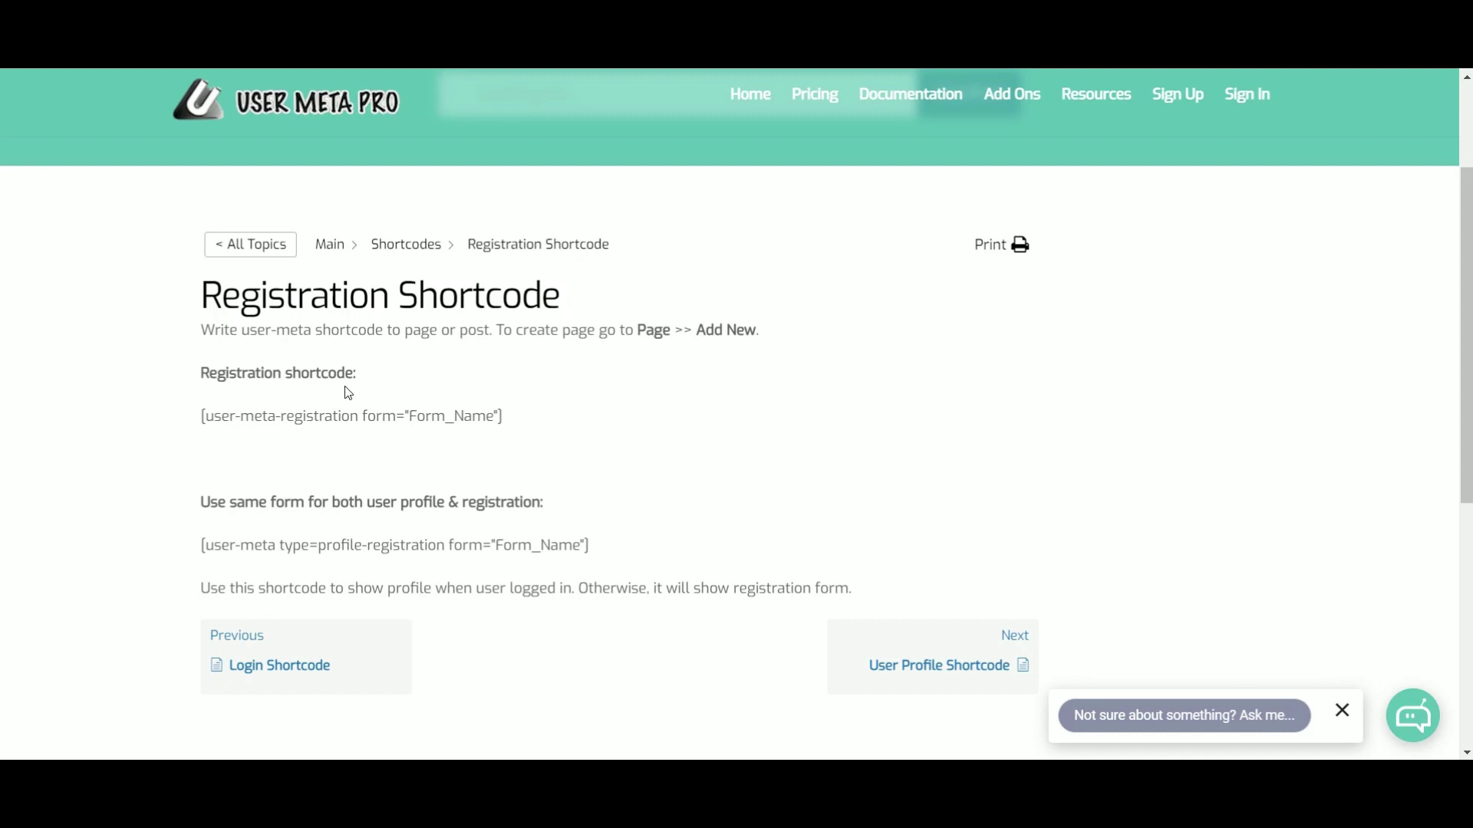
drag(201, 415, 502, 415)
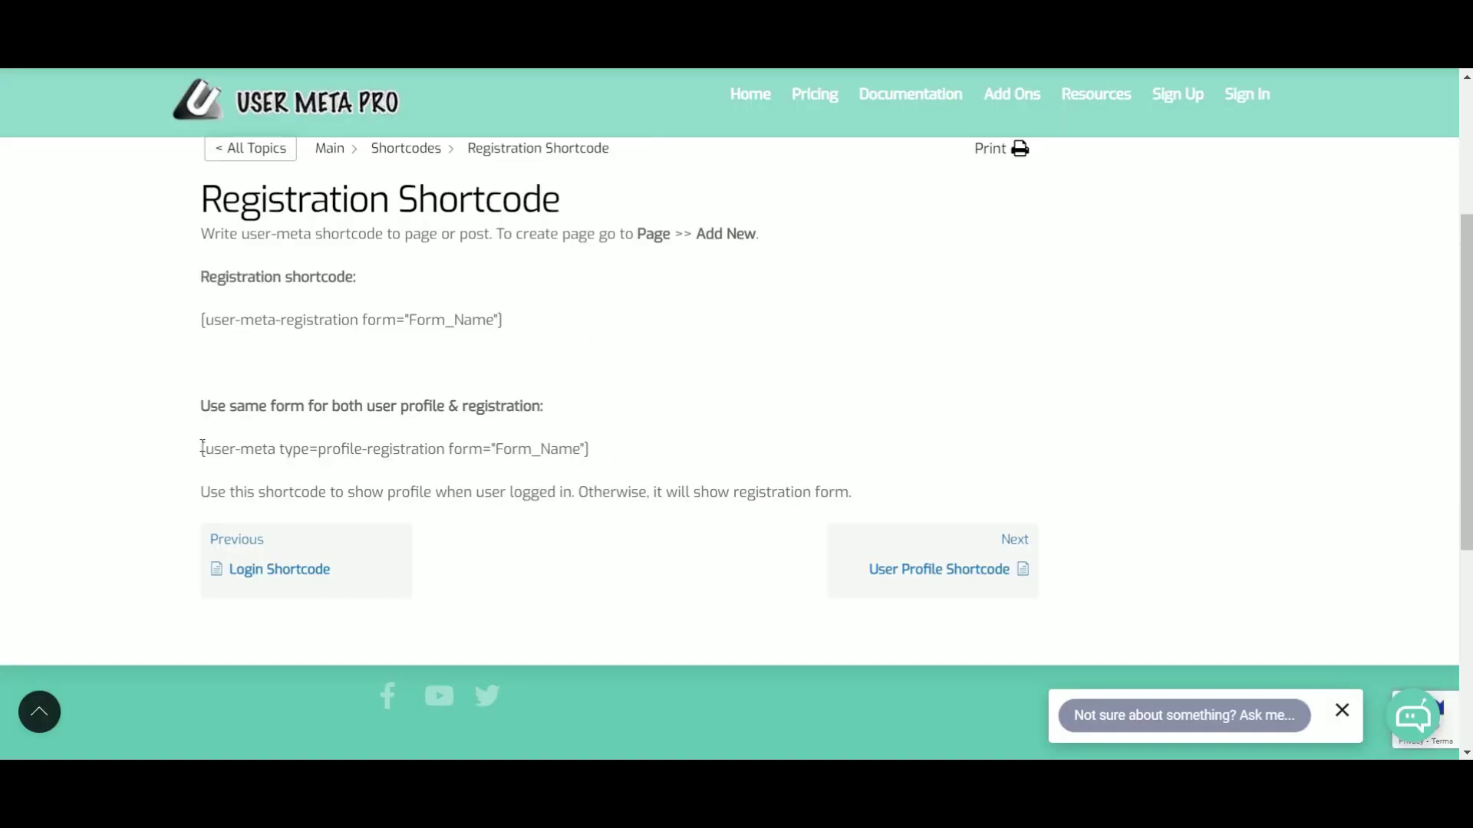
drag(202, 449, 601, 450)
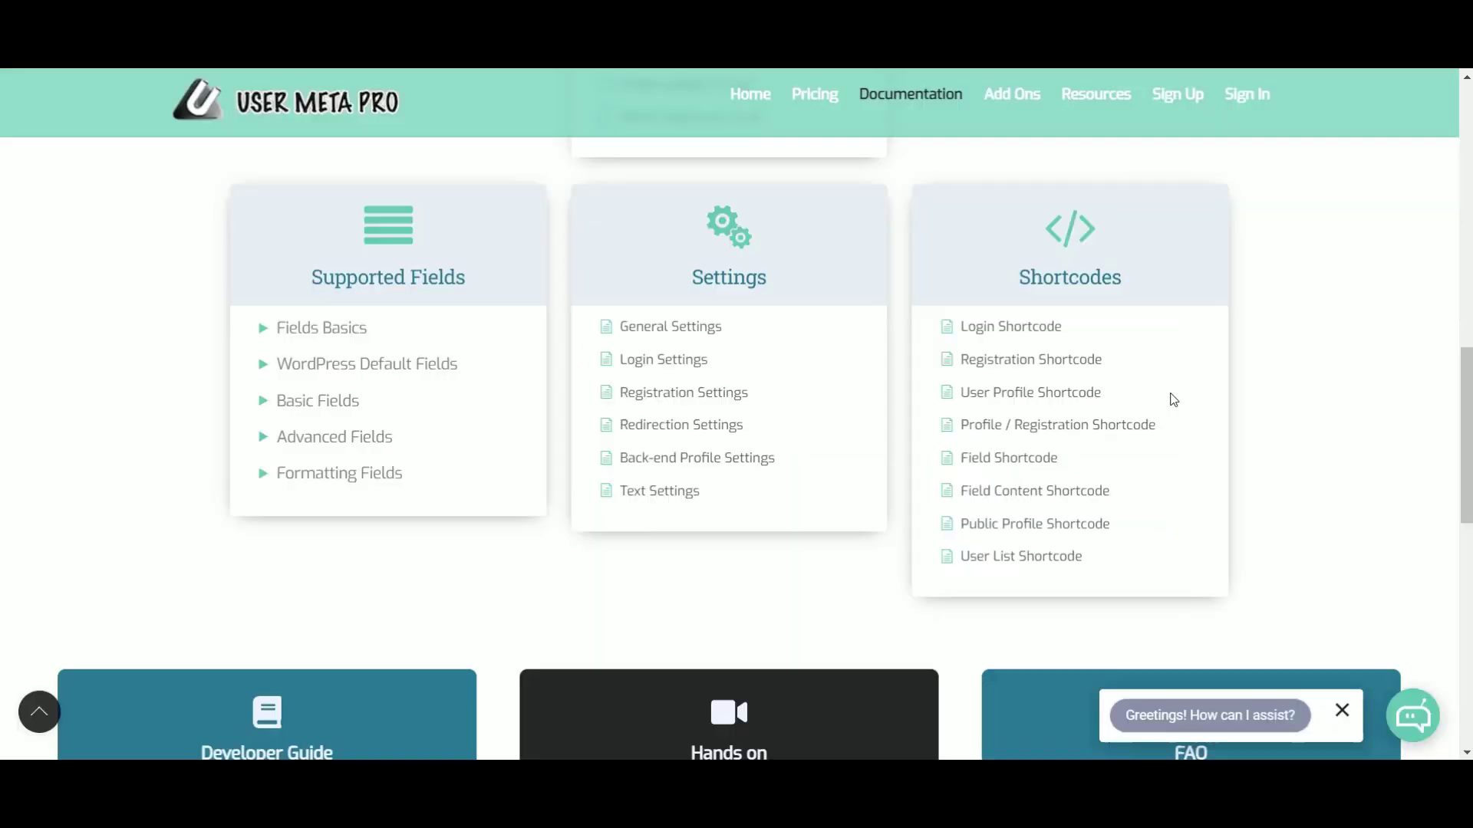
Open the User Profile Shortcode docs and highlight the user-meta-profile and profile-registration shortcodes.
click(1030, 405)
scroll(1029, 417, down, 4)
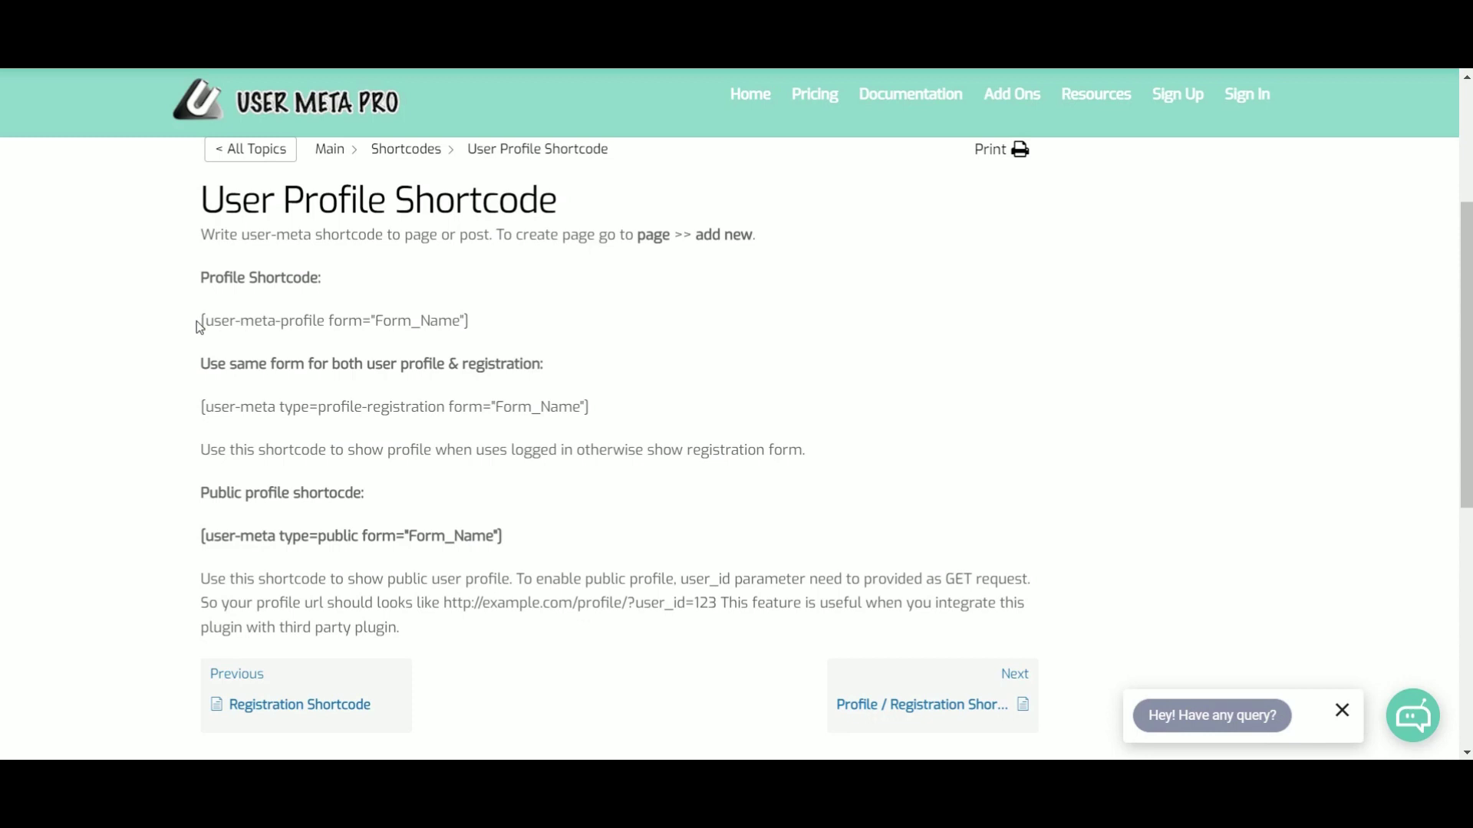
drag(200, 321, 477, 325)
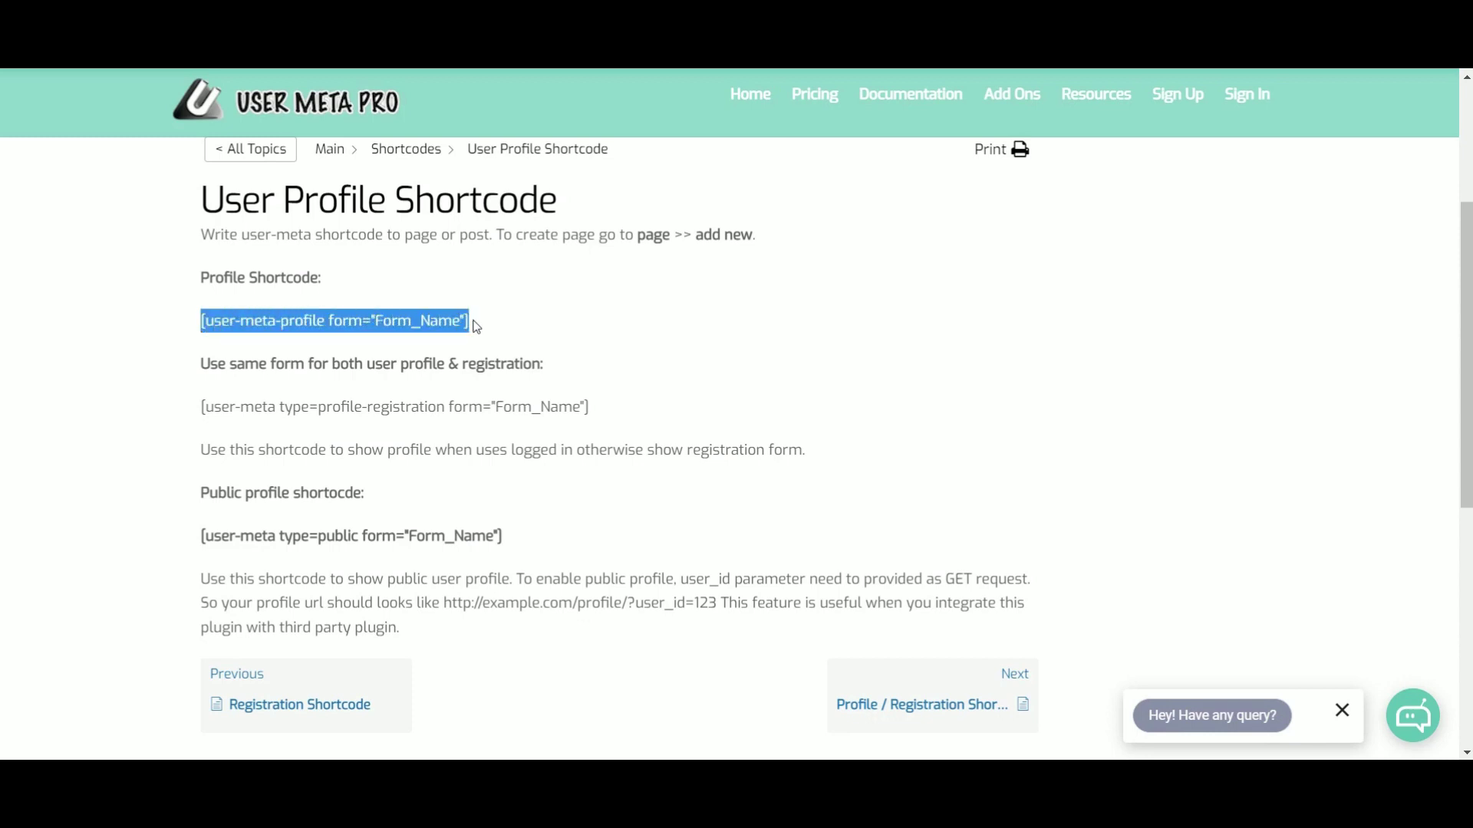
click(260, 398)
drag(199, 405, 604, 404)
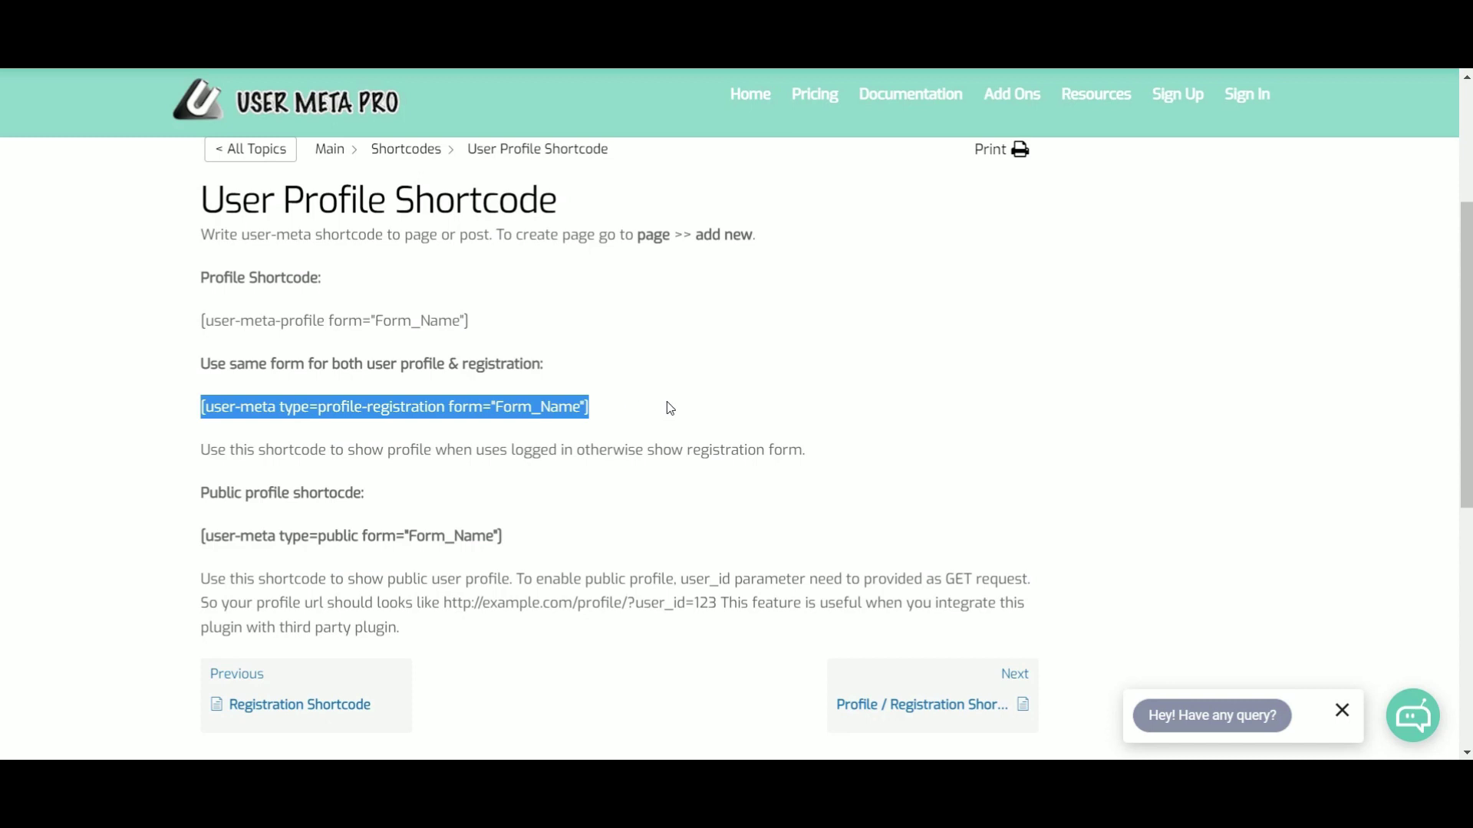
Return to the documentation index and open the Field Shortcode page.
key(alt+Left)
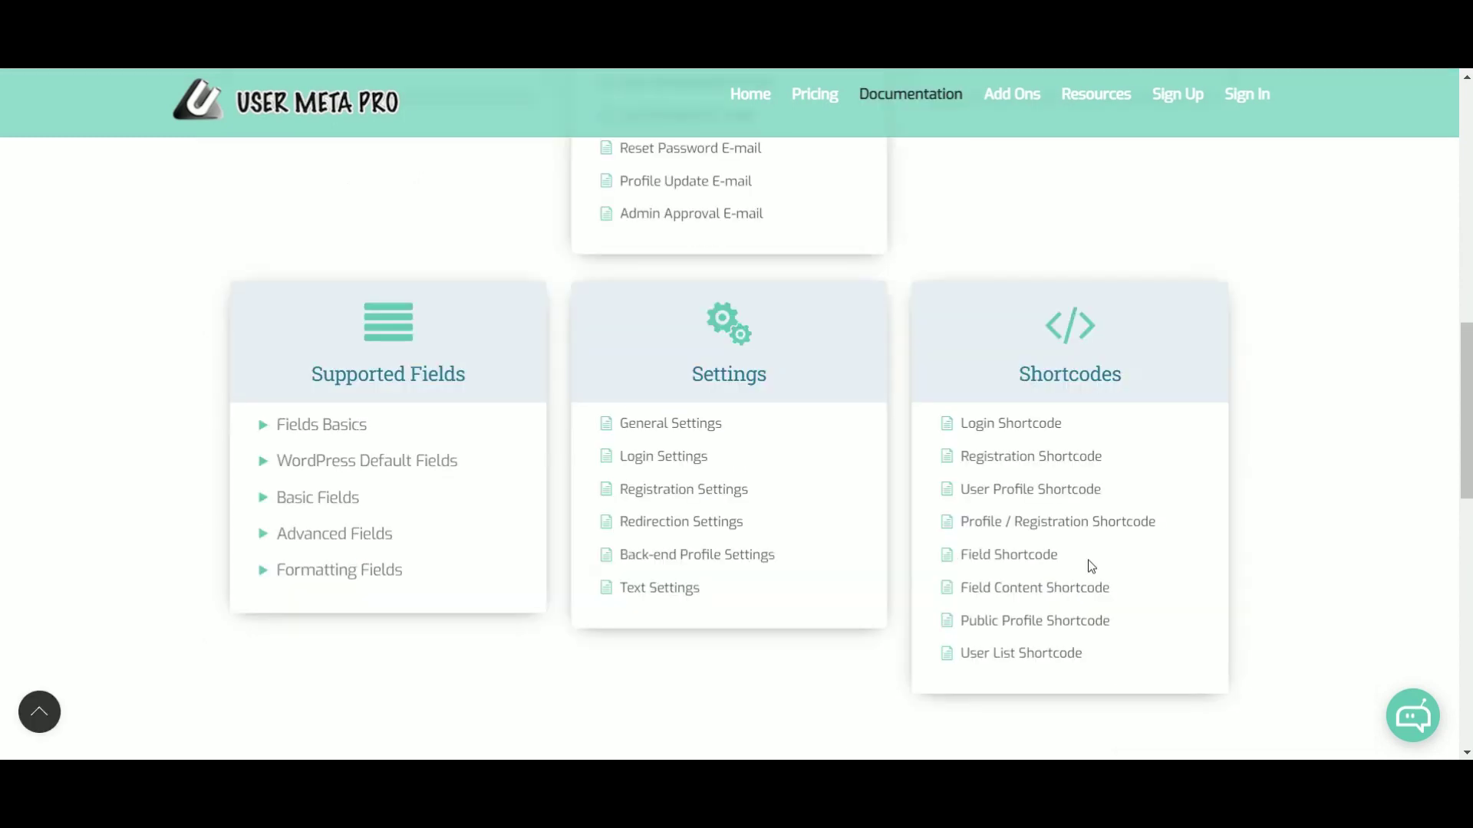
click(1044, 568)
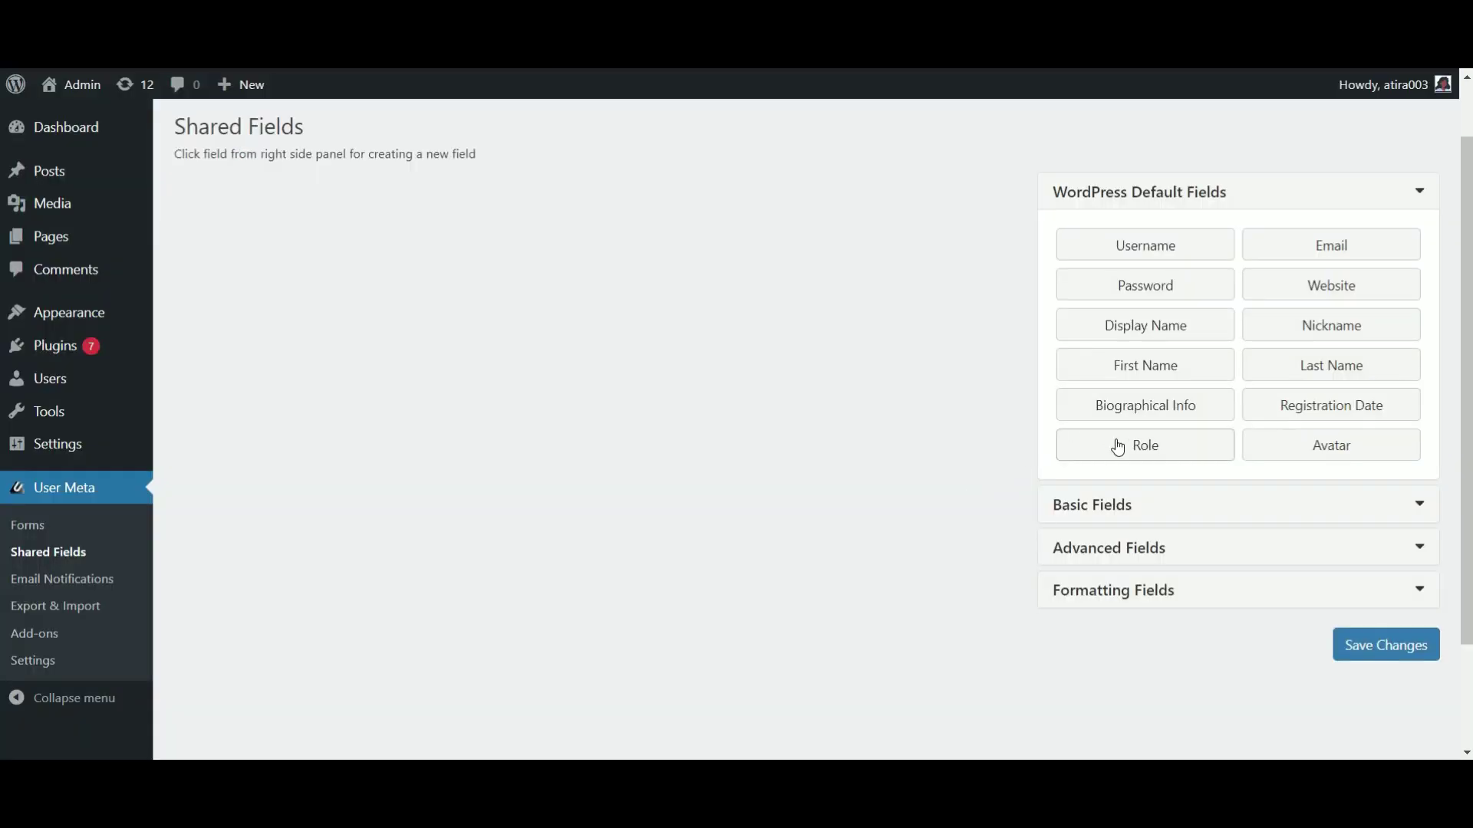
click(1121, 445)
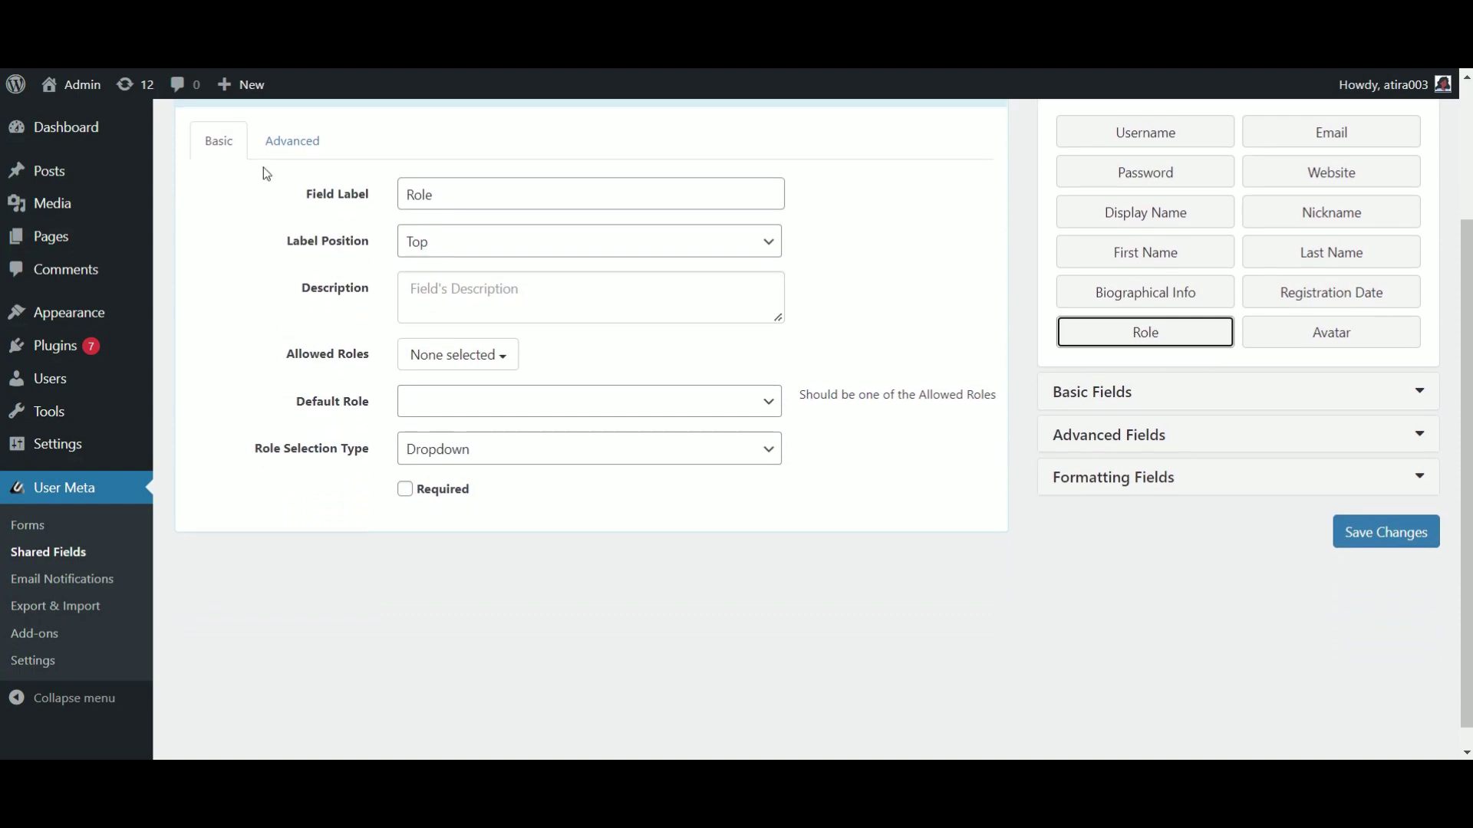
Update the Field Shortcode page with [user-meta-field id=100] and open its live Role dropdown.
scroll(307, 192, up, 2)
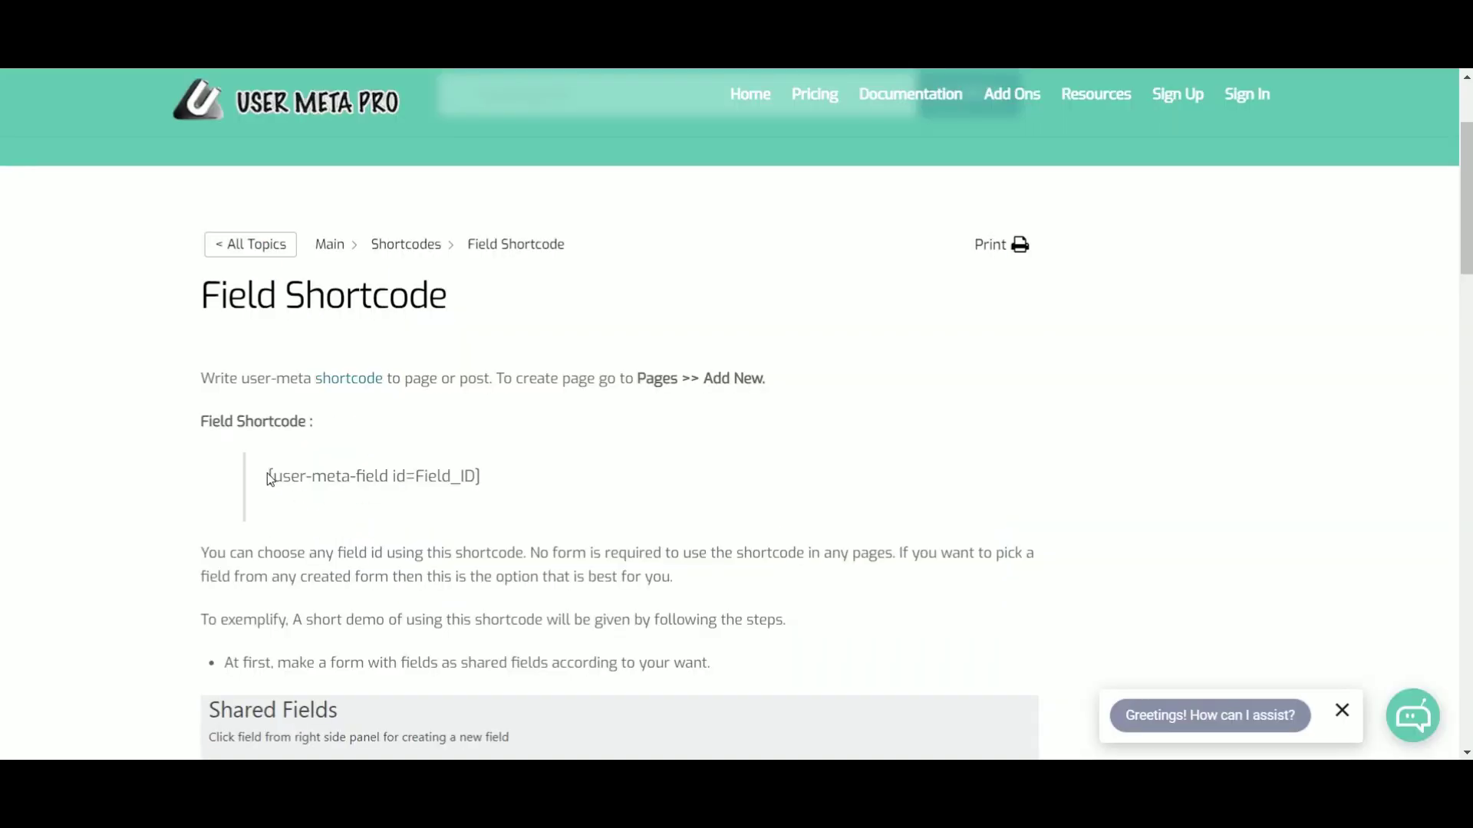
drag(270, 479, 500, 482)
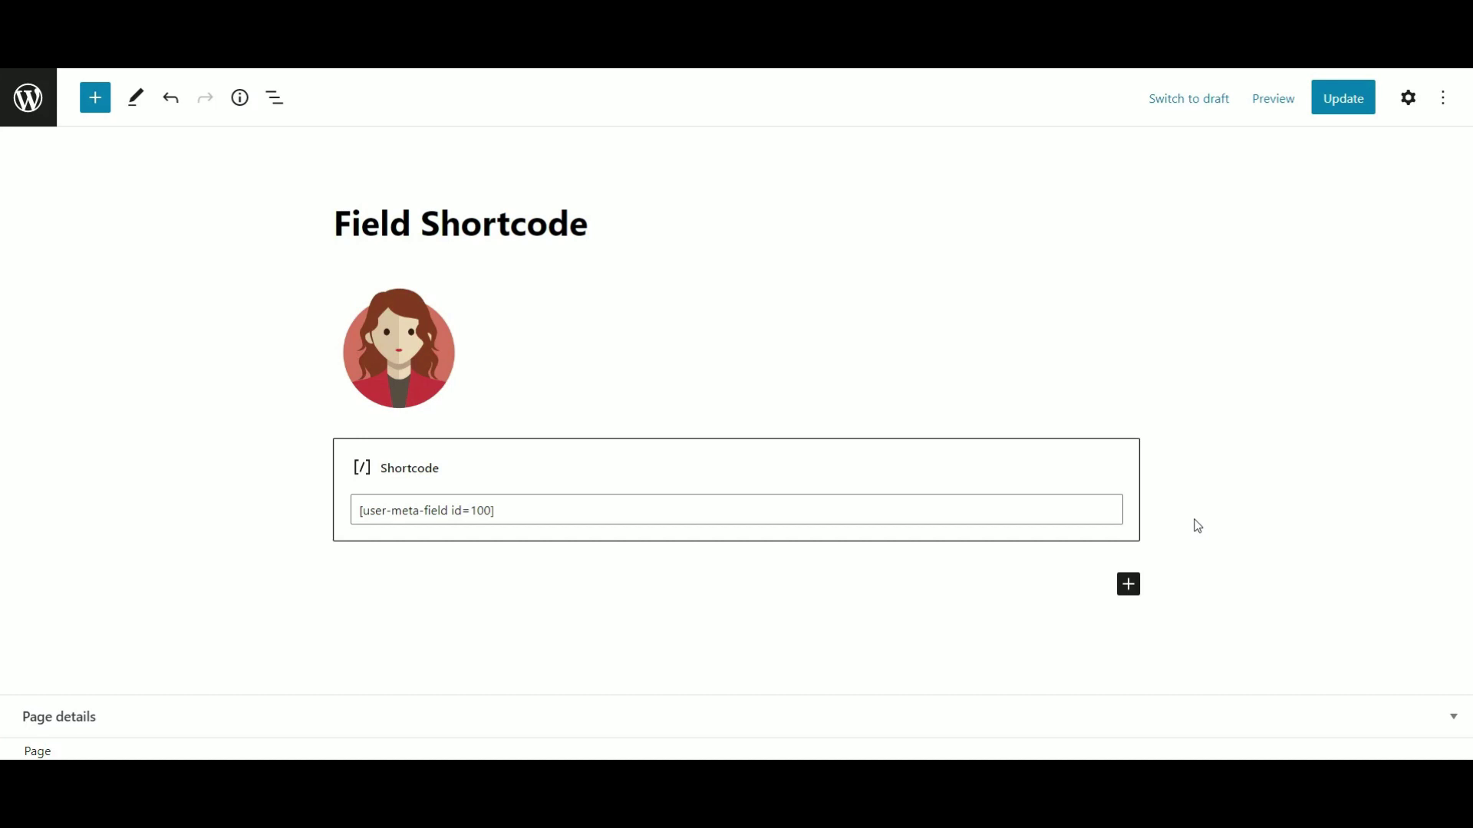
click(1344, 100)
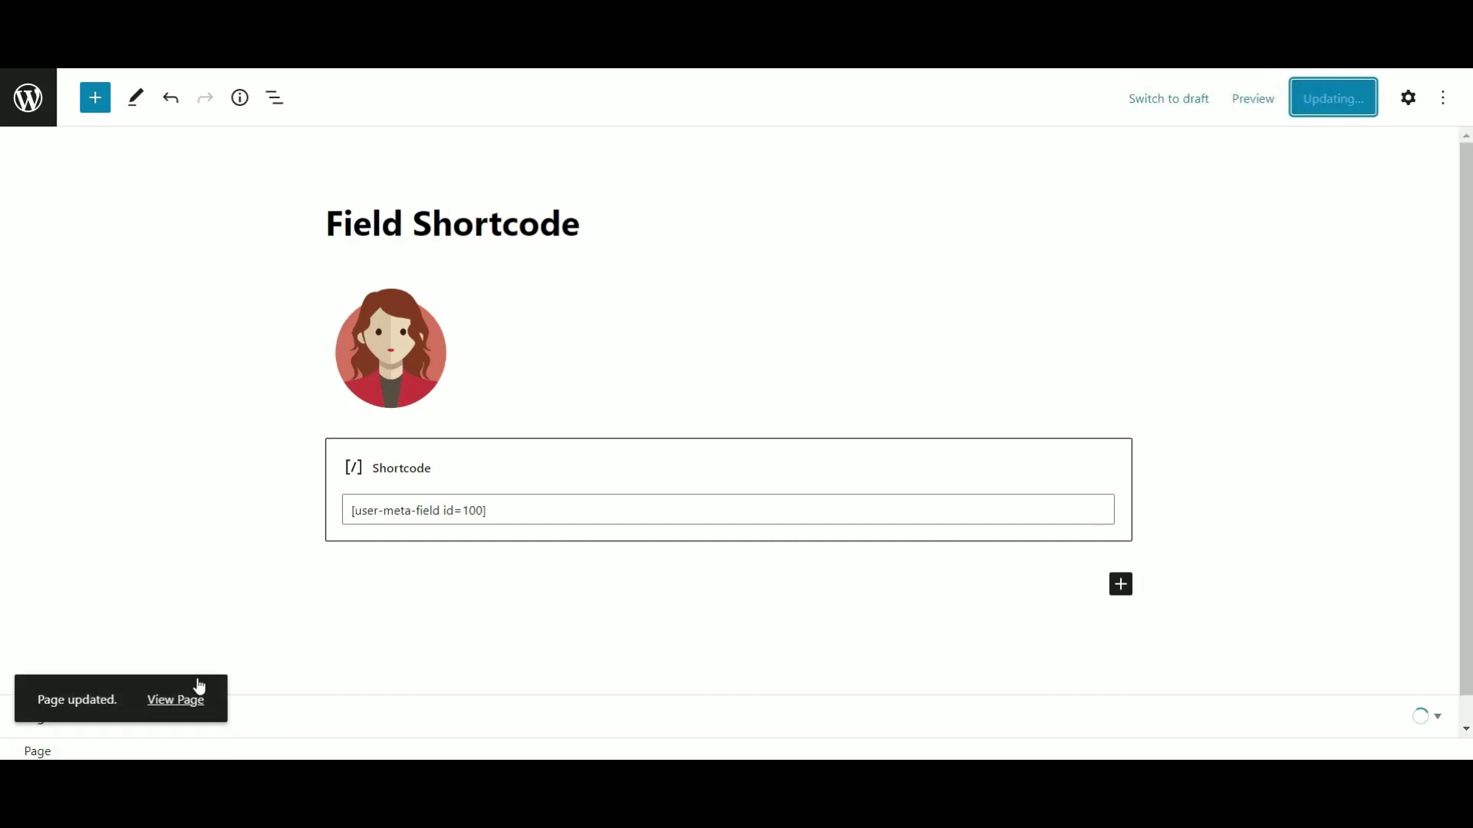
click(191, 701)
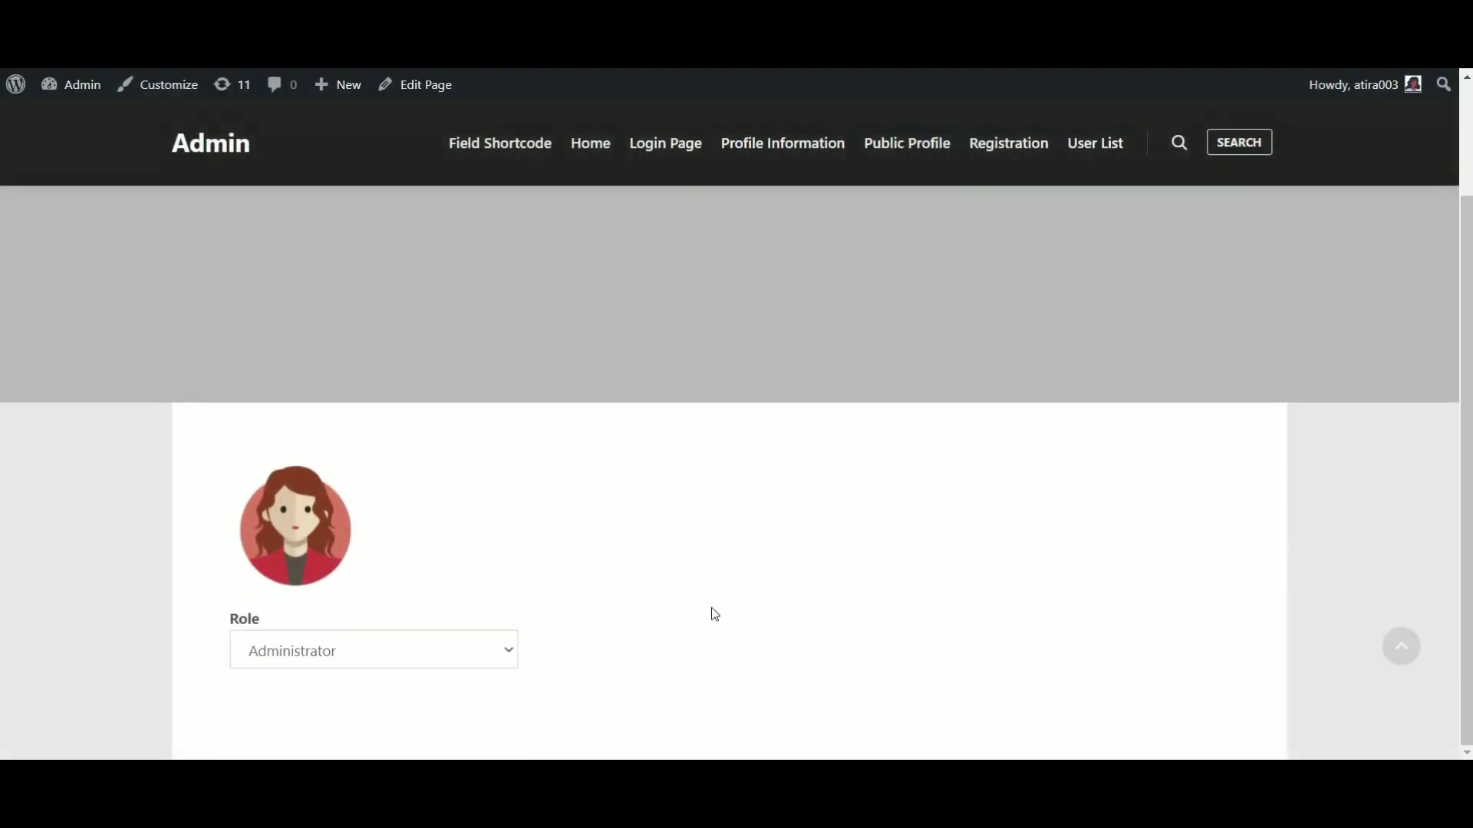
click(474, 657)
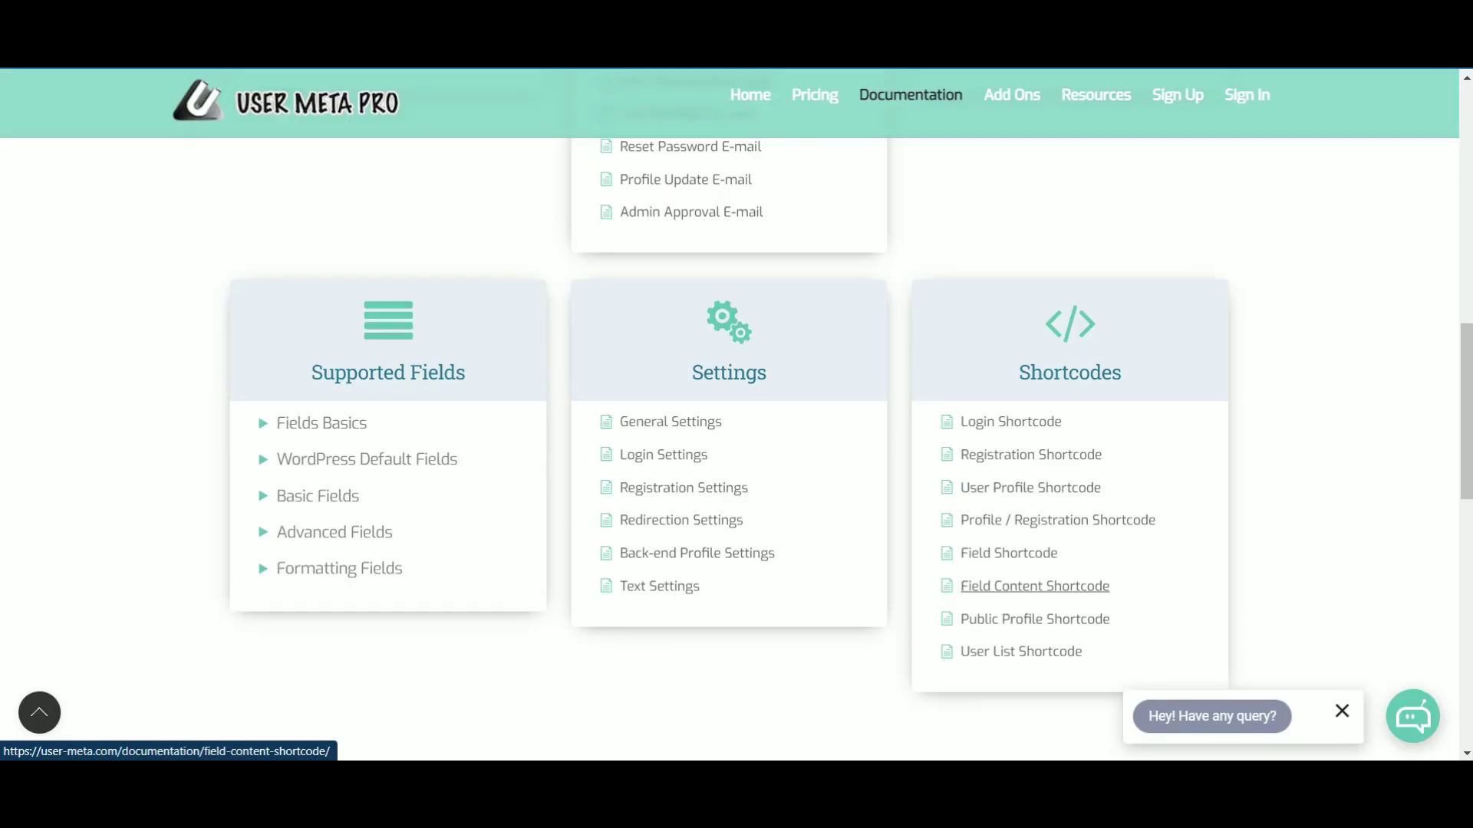
Open the Field Content Shortcode docs, highlighting 'field value key', 'meta key' and the id-based shortcode.
click(1035, 586)
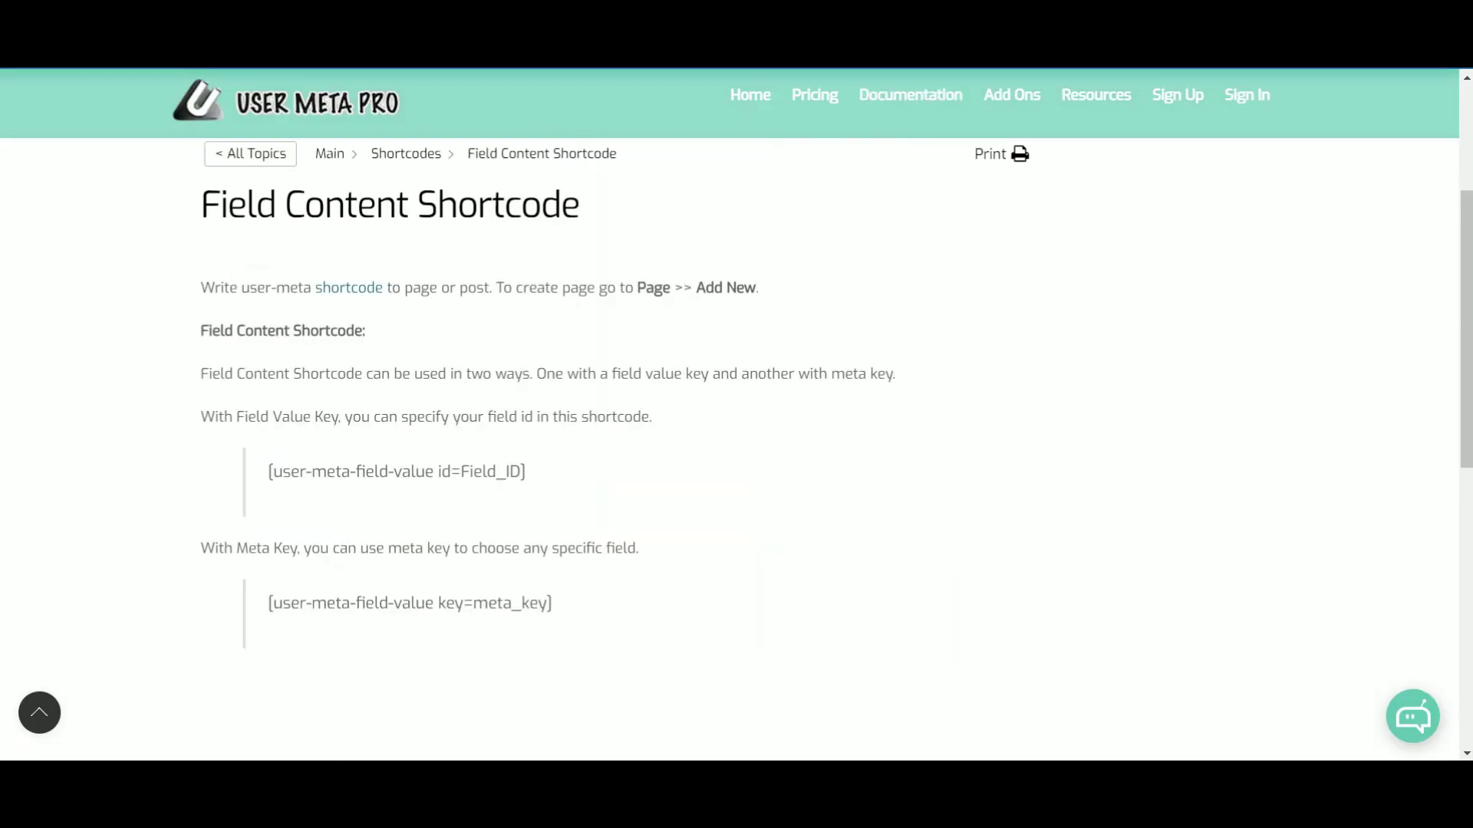
drag(611, 374, 709, 373)
drag(832, 374, 892, 373)
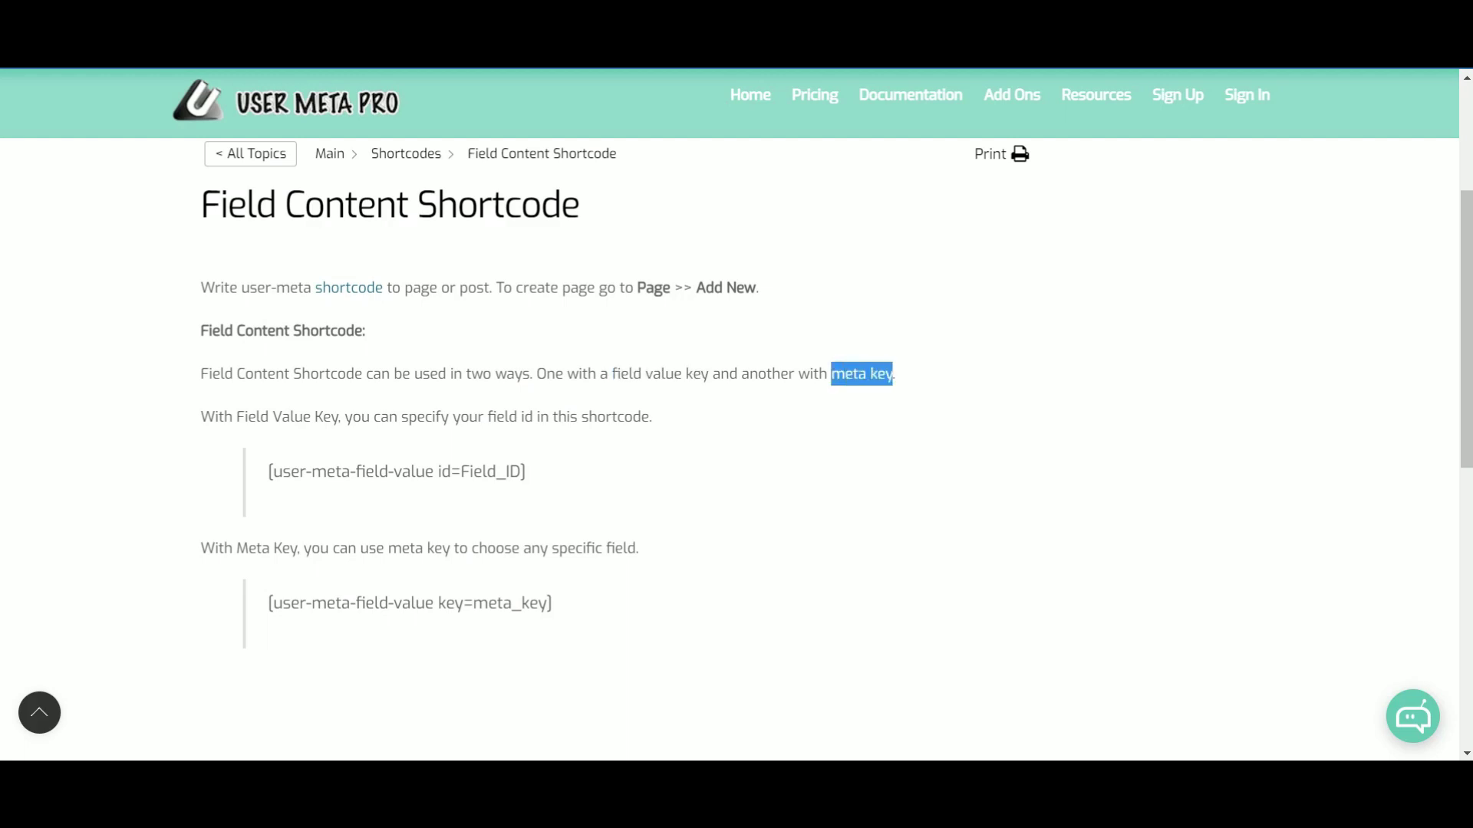
click(893, 374)
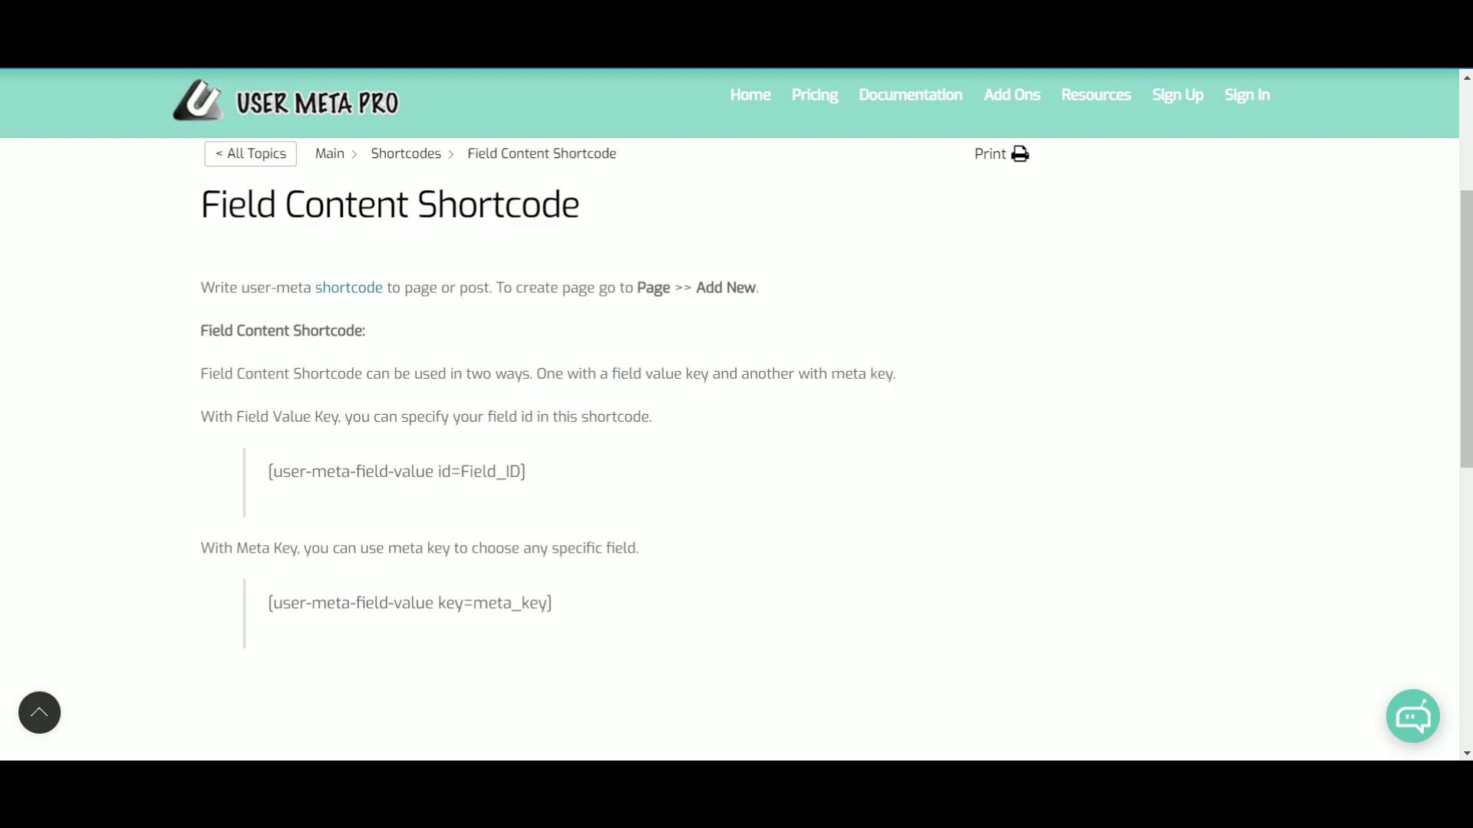
drag(269, 471, 525, 471)
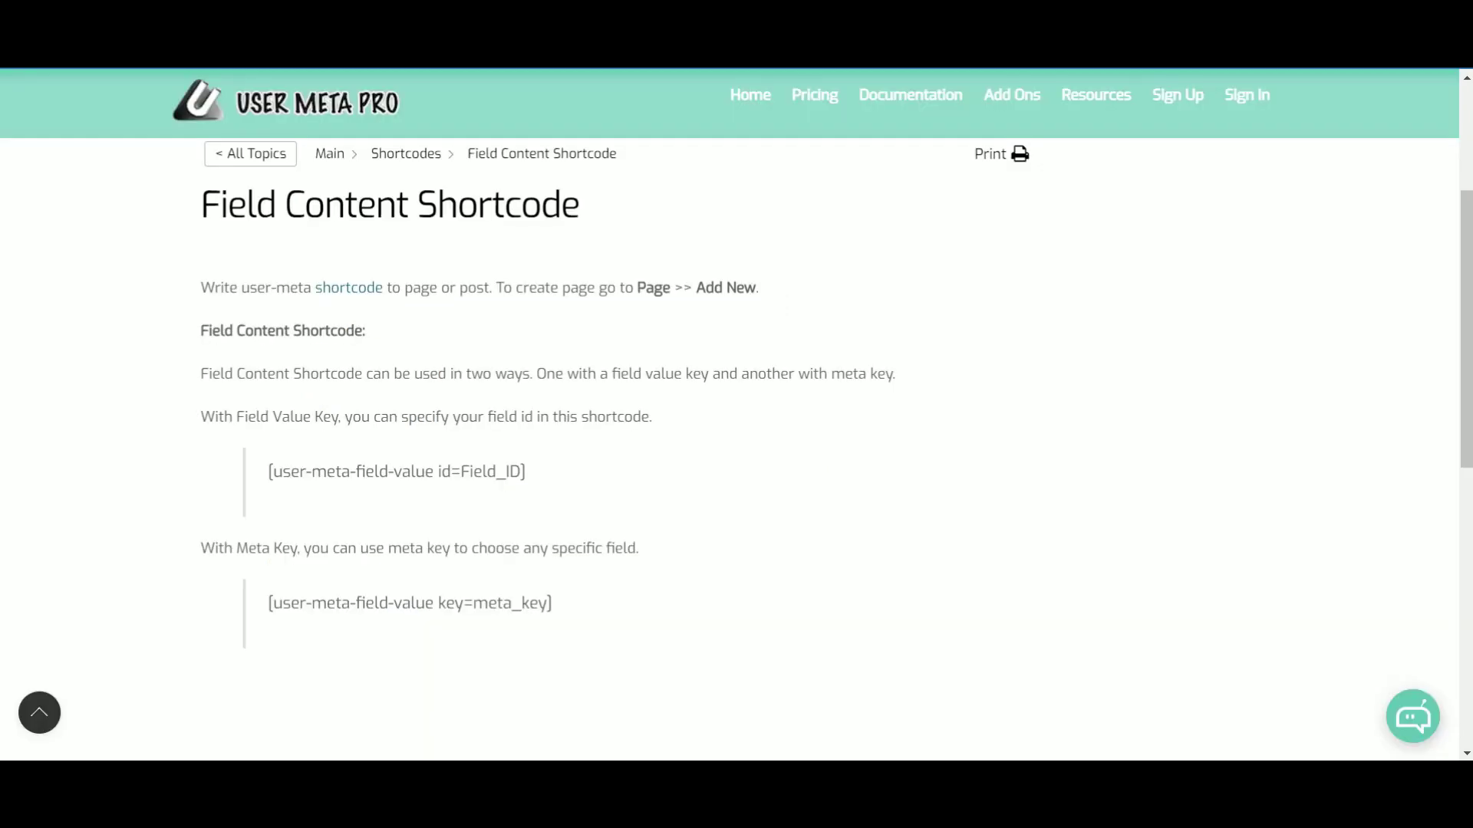
Change the shortcode to [user-meta-field-value key=gender], save with Ctrl+S, and view the live page.
drag(267, 604, 551, 603)
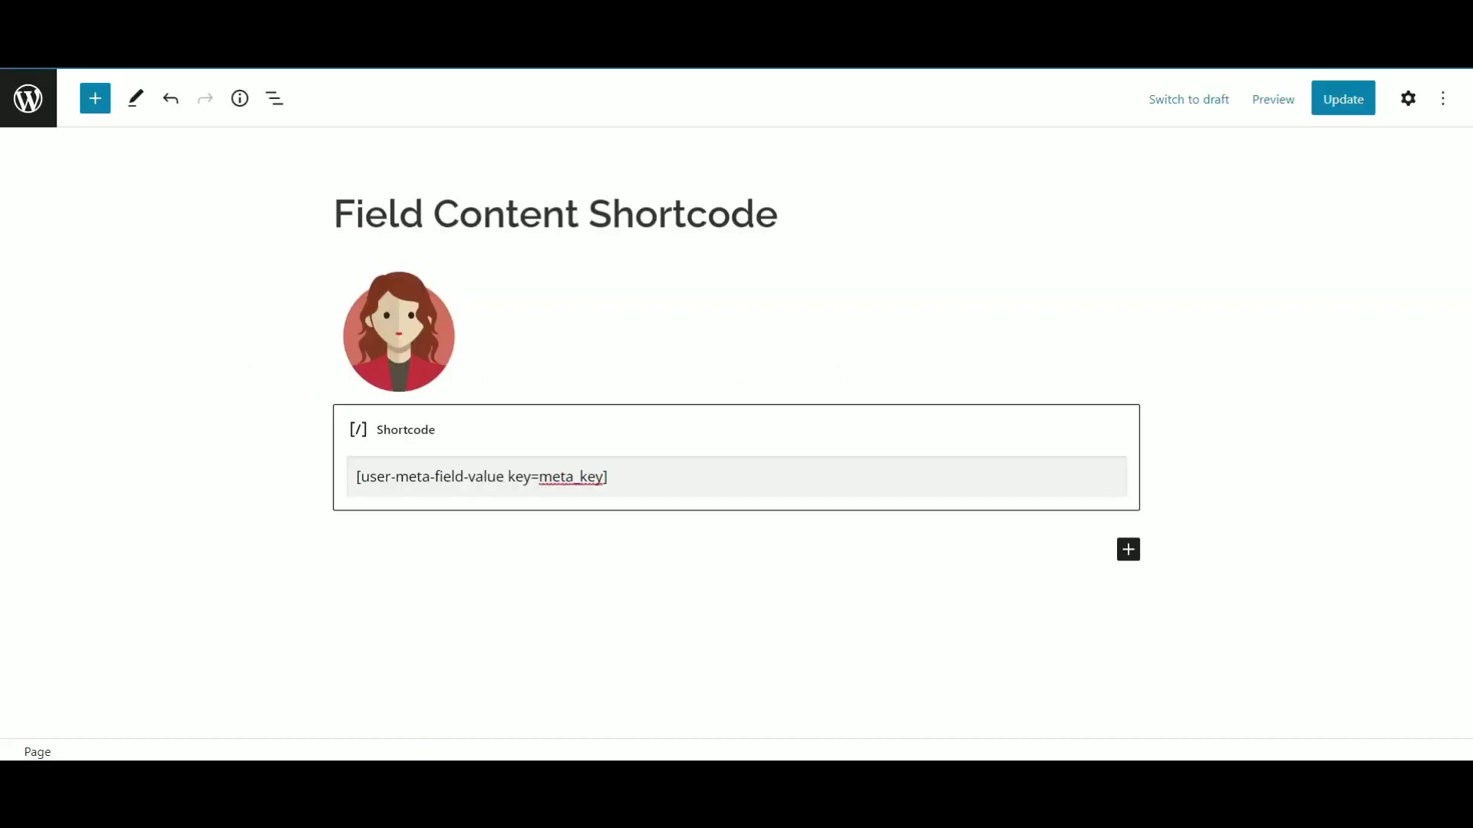
double_click(571, 476)
text(gender)
key(ctrl+s)
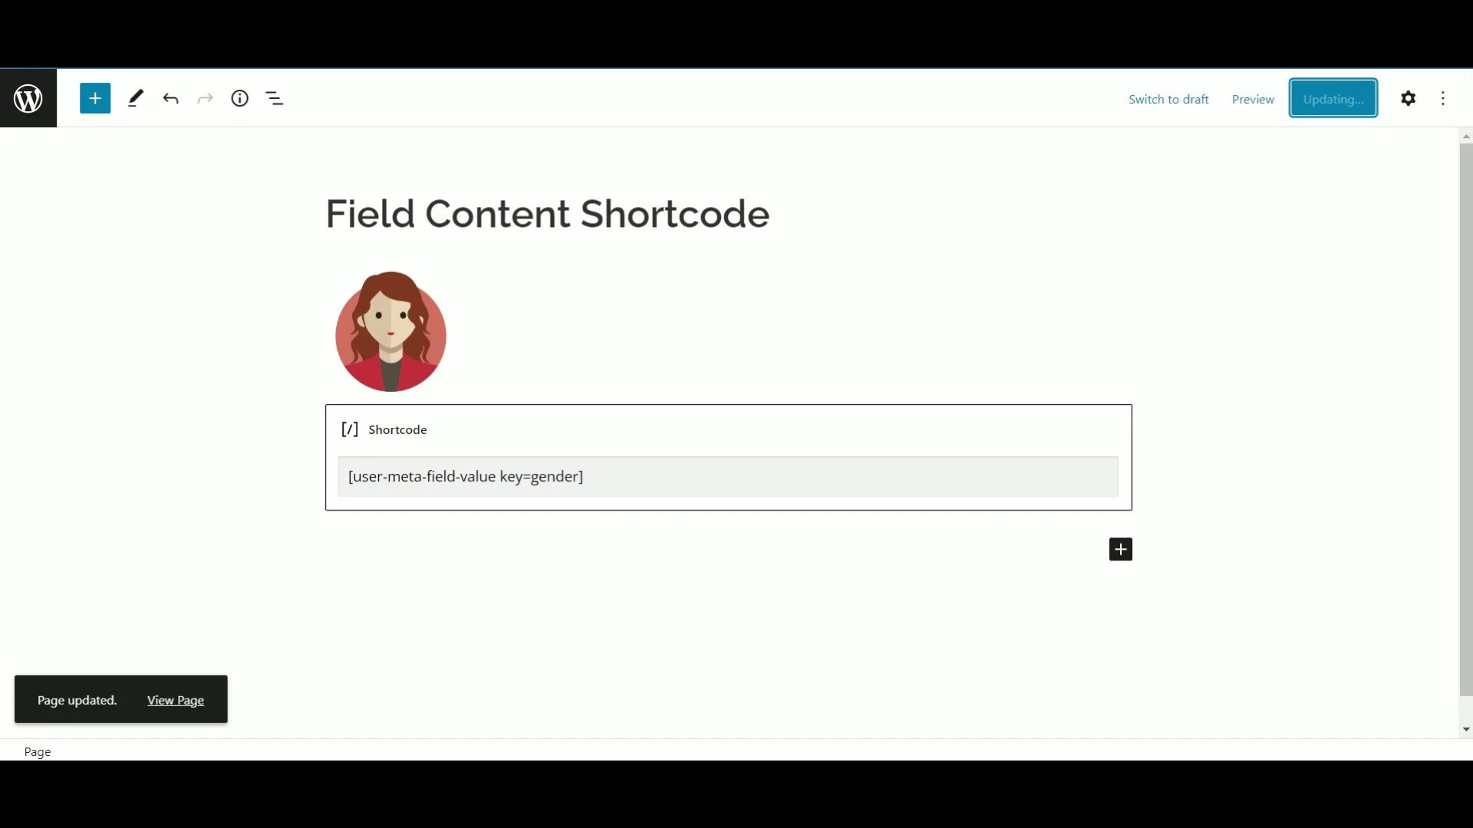
click(176, 700)
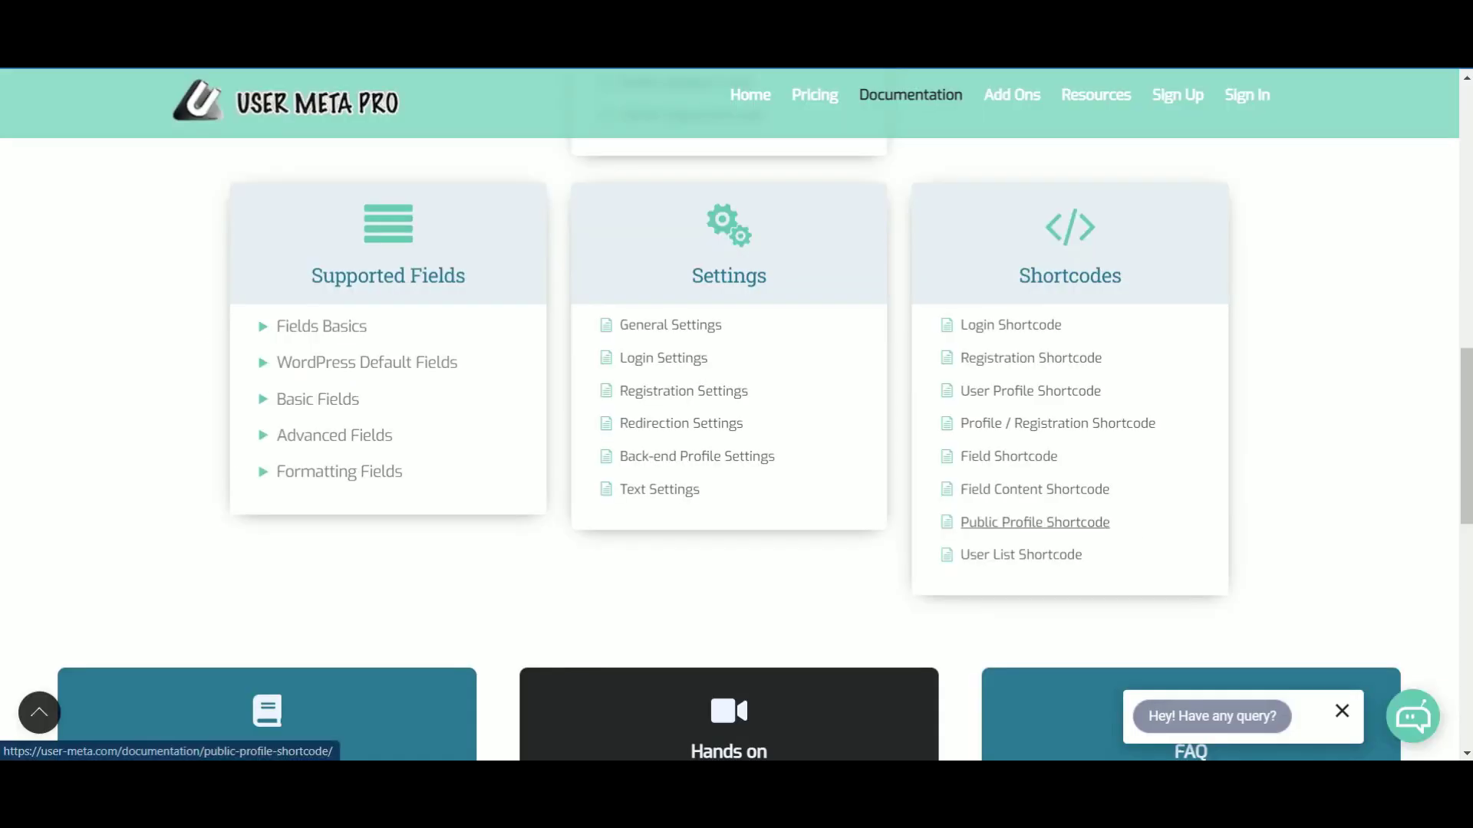
Open the Public Profile Shortcode docs and highlight the user-meta-public-profile shortcodes.
click(1034, 522)
drag(269, 356, 599, 356)
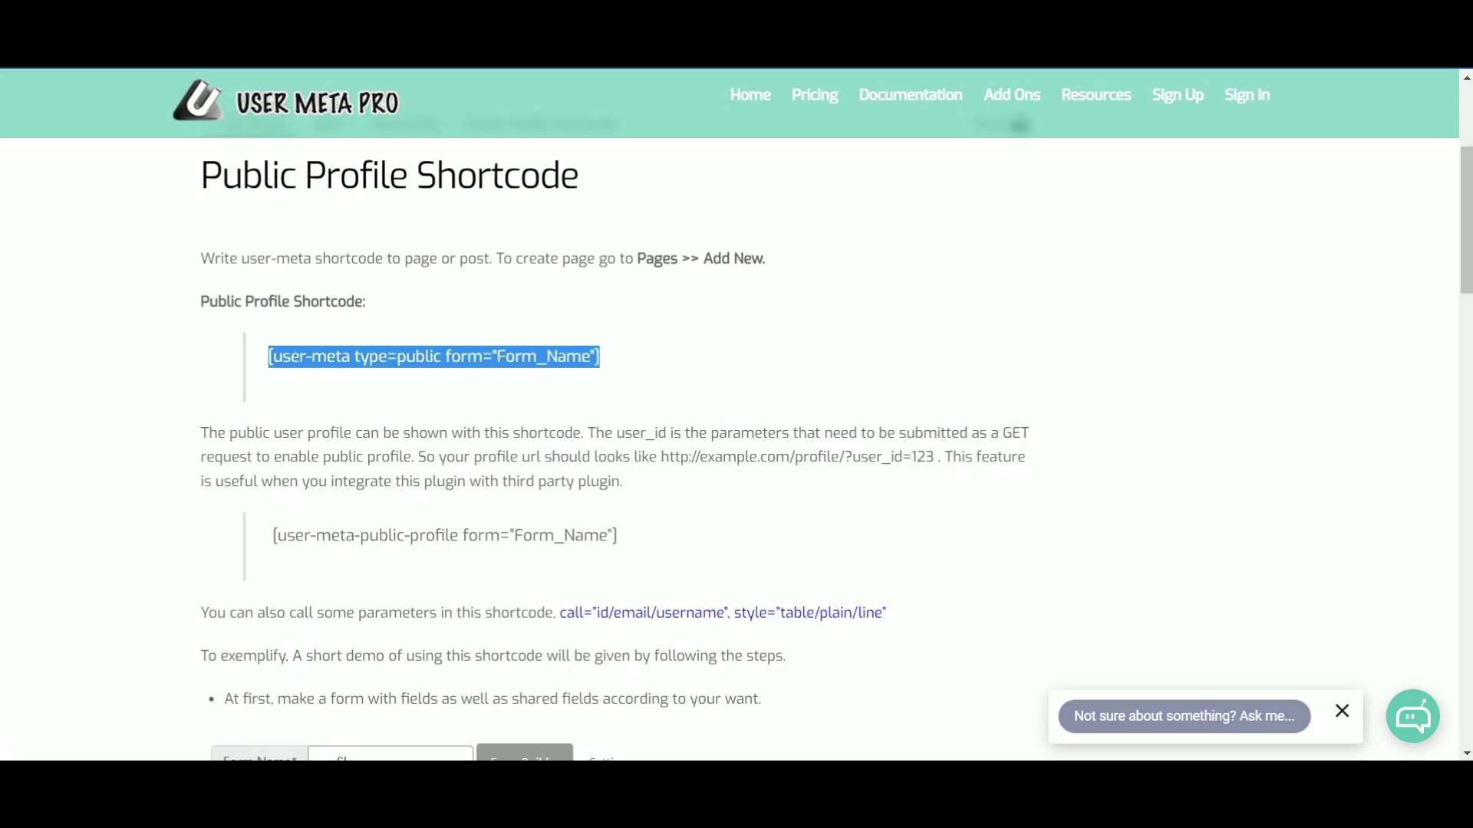
drag(272, 535, 618, 535)
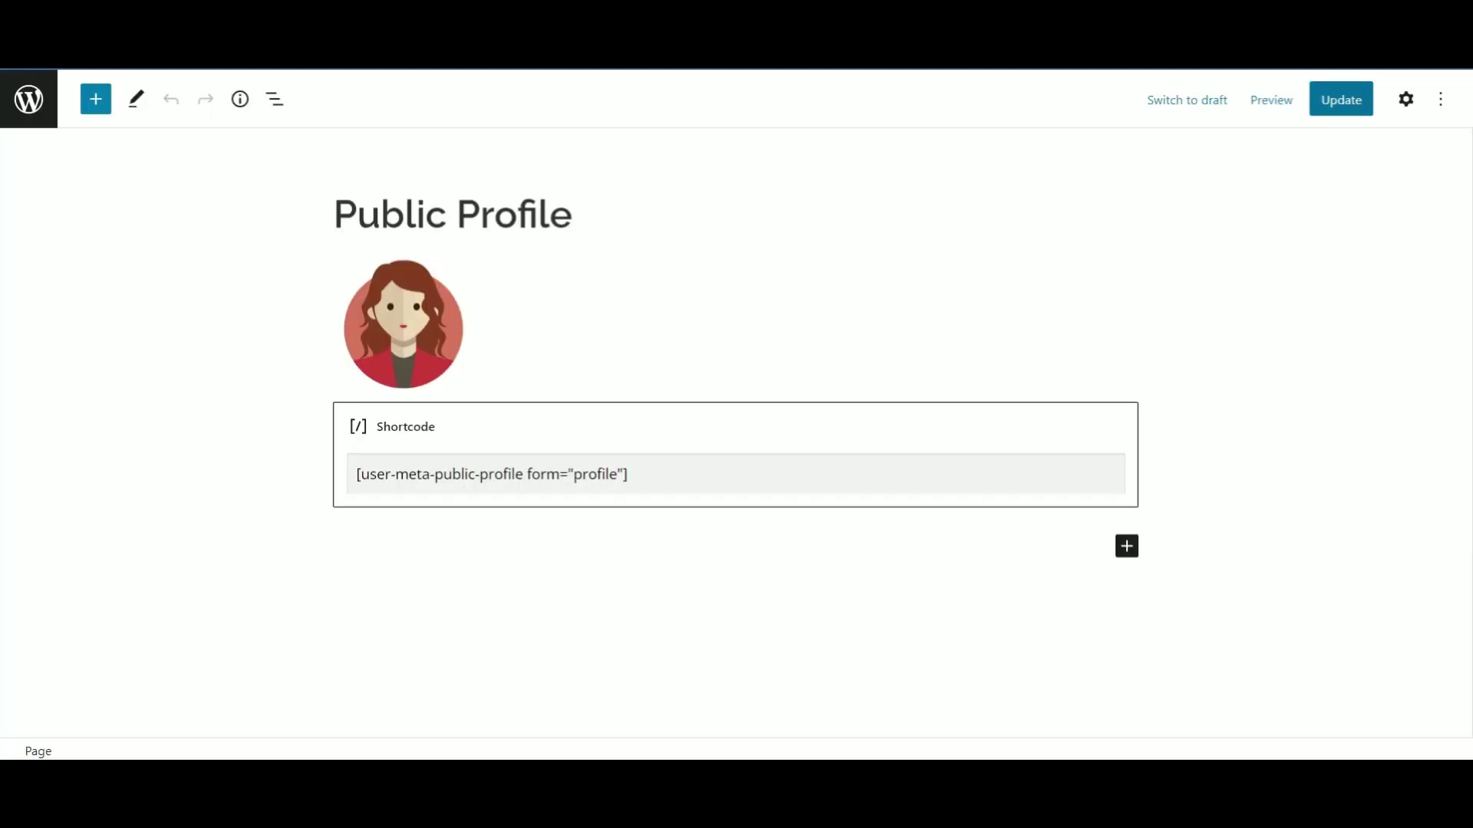
Save the Public Profile page and load it live with ?user_id=4 appended to the URL.
key(ctrl+s)
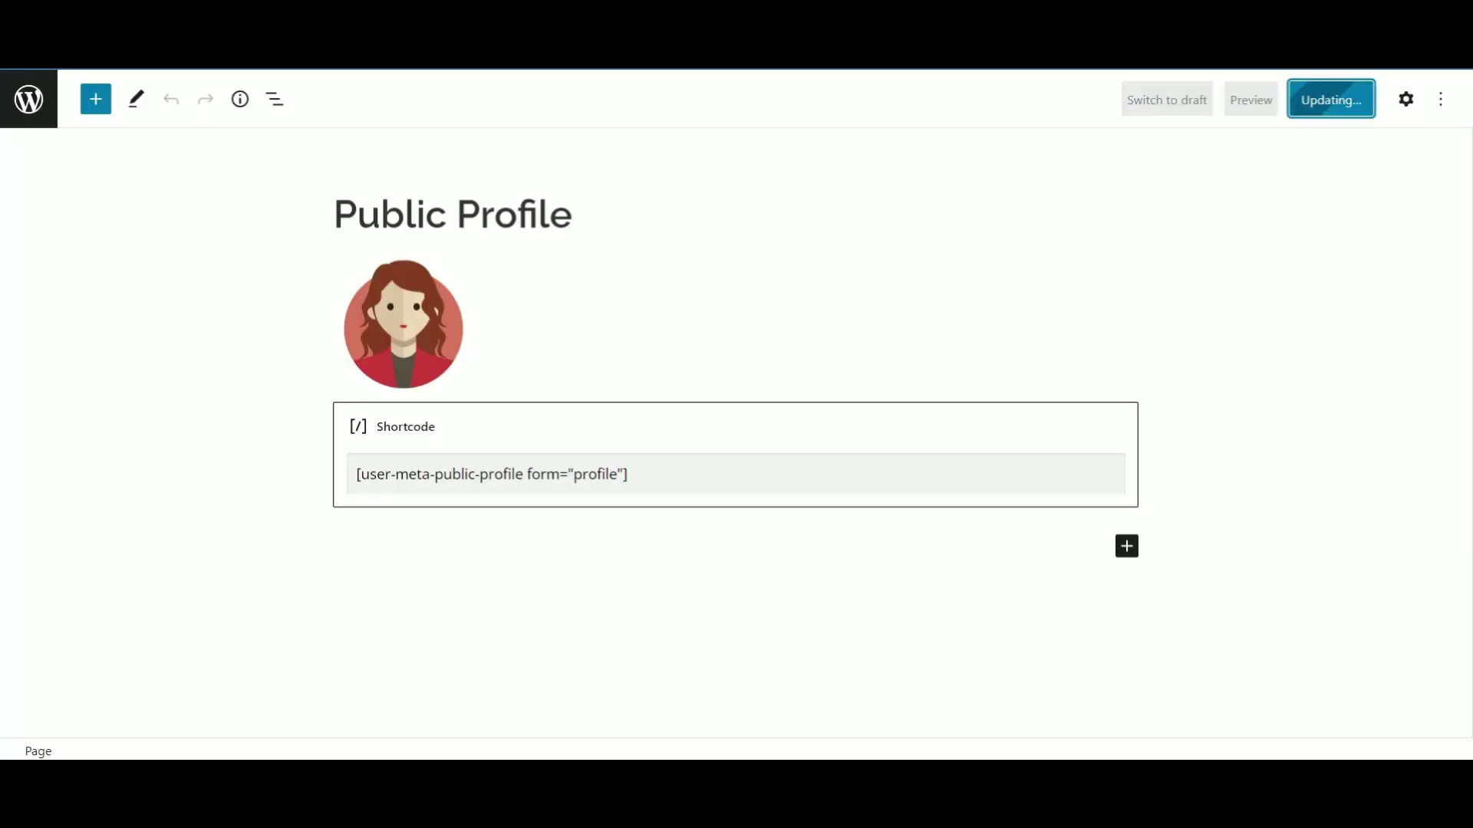
click(178, 699)
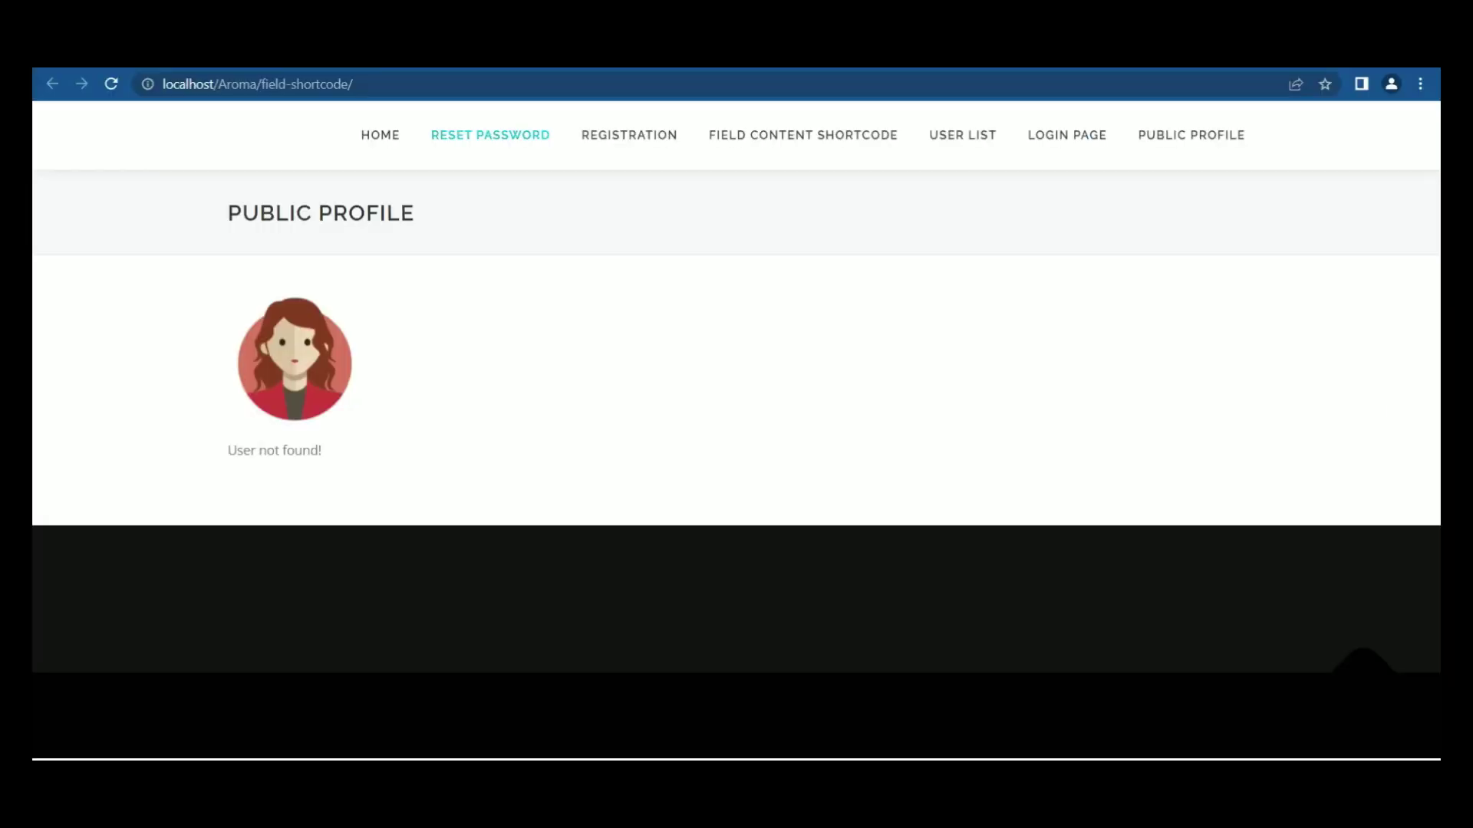
click(354, 83)
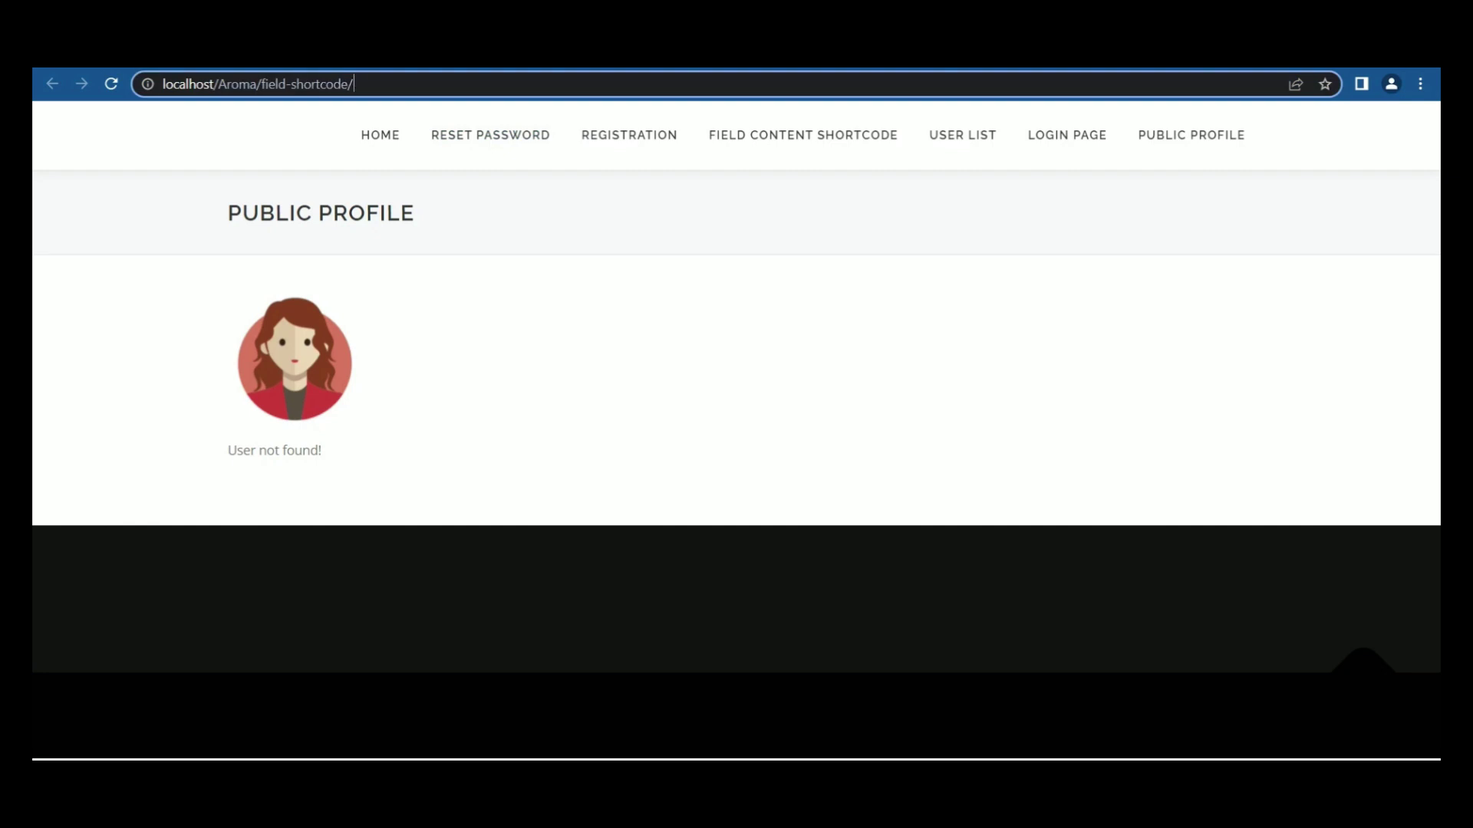
text(?user)
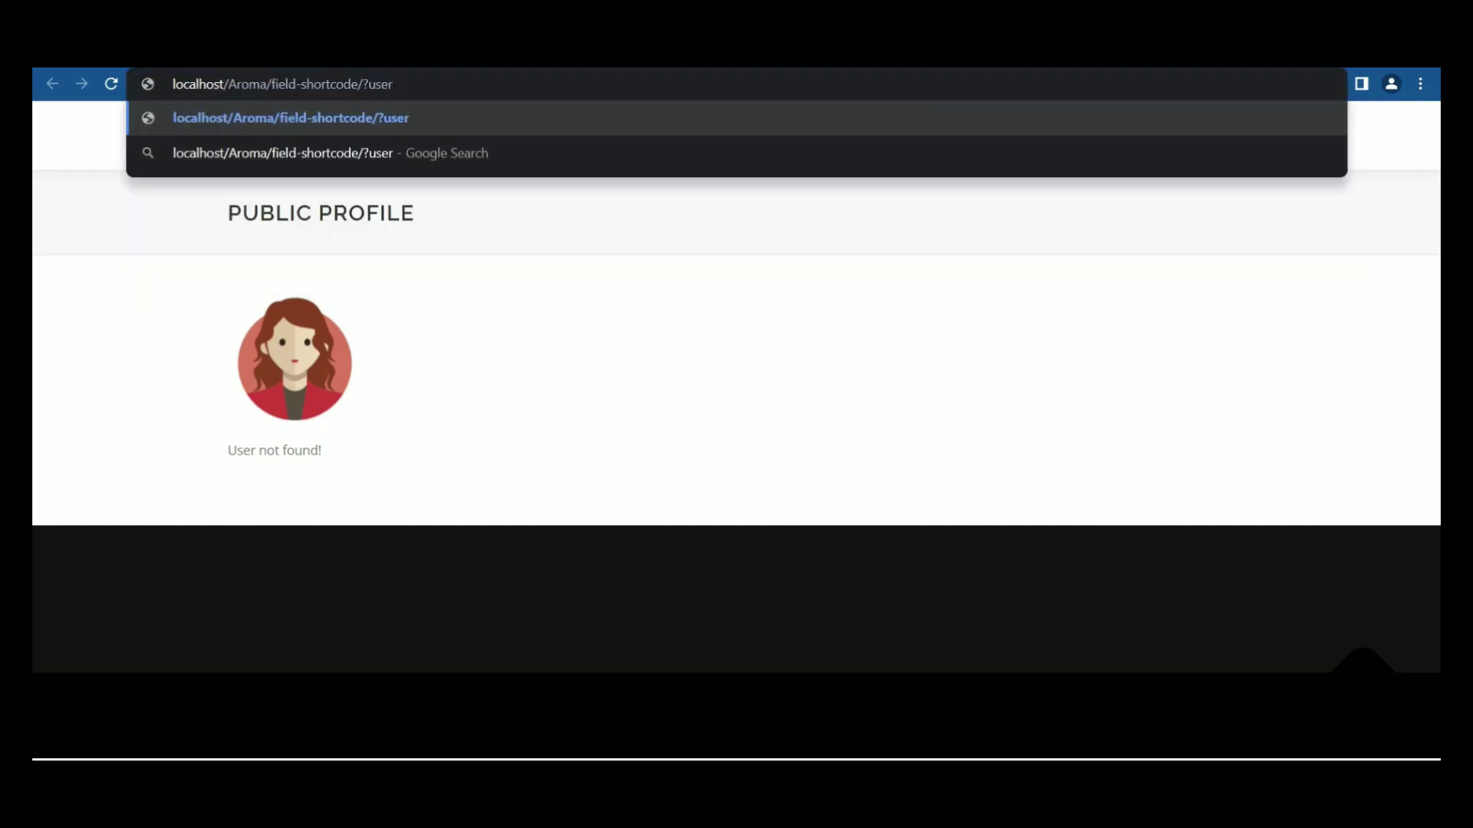
text(_id=)
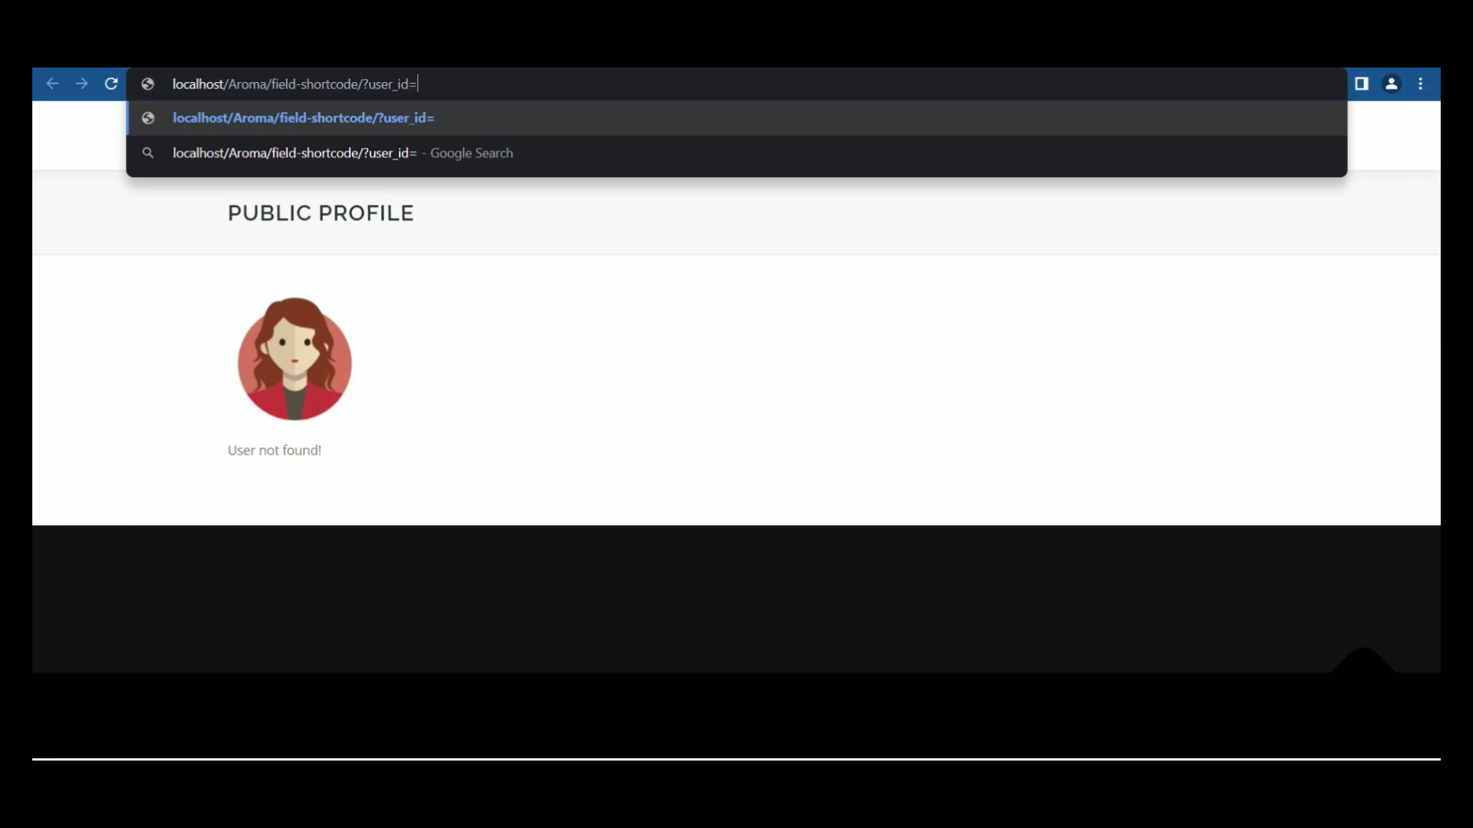
text(4)
key(Return)
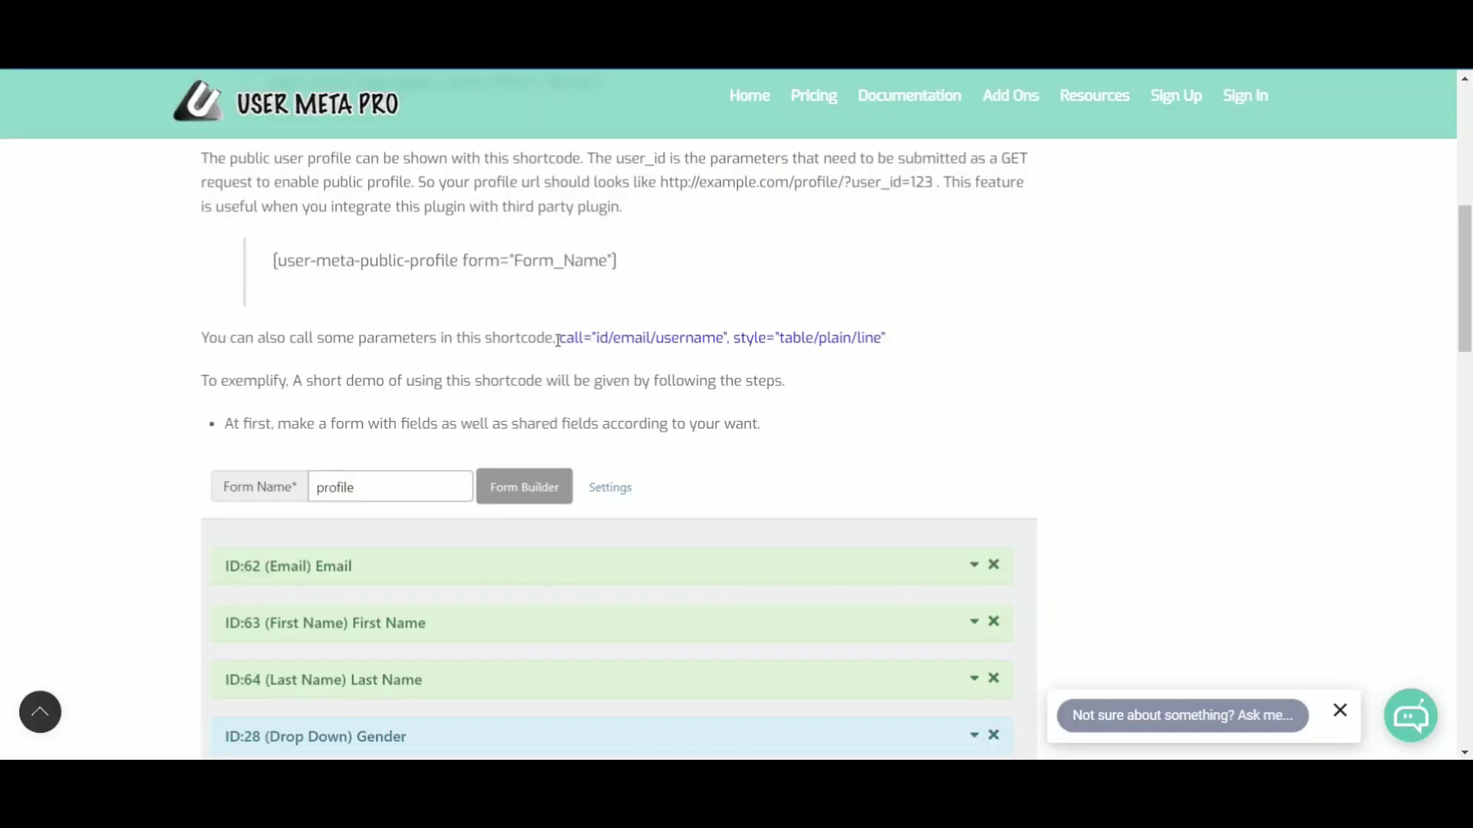
Highlight the optional call and style parameters and the user_id and username parameter explanations.
drag(557, 340, 886, 340)
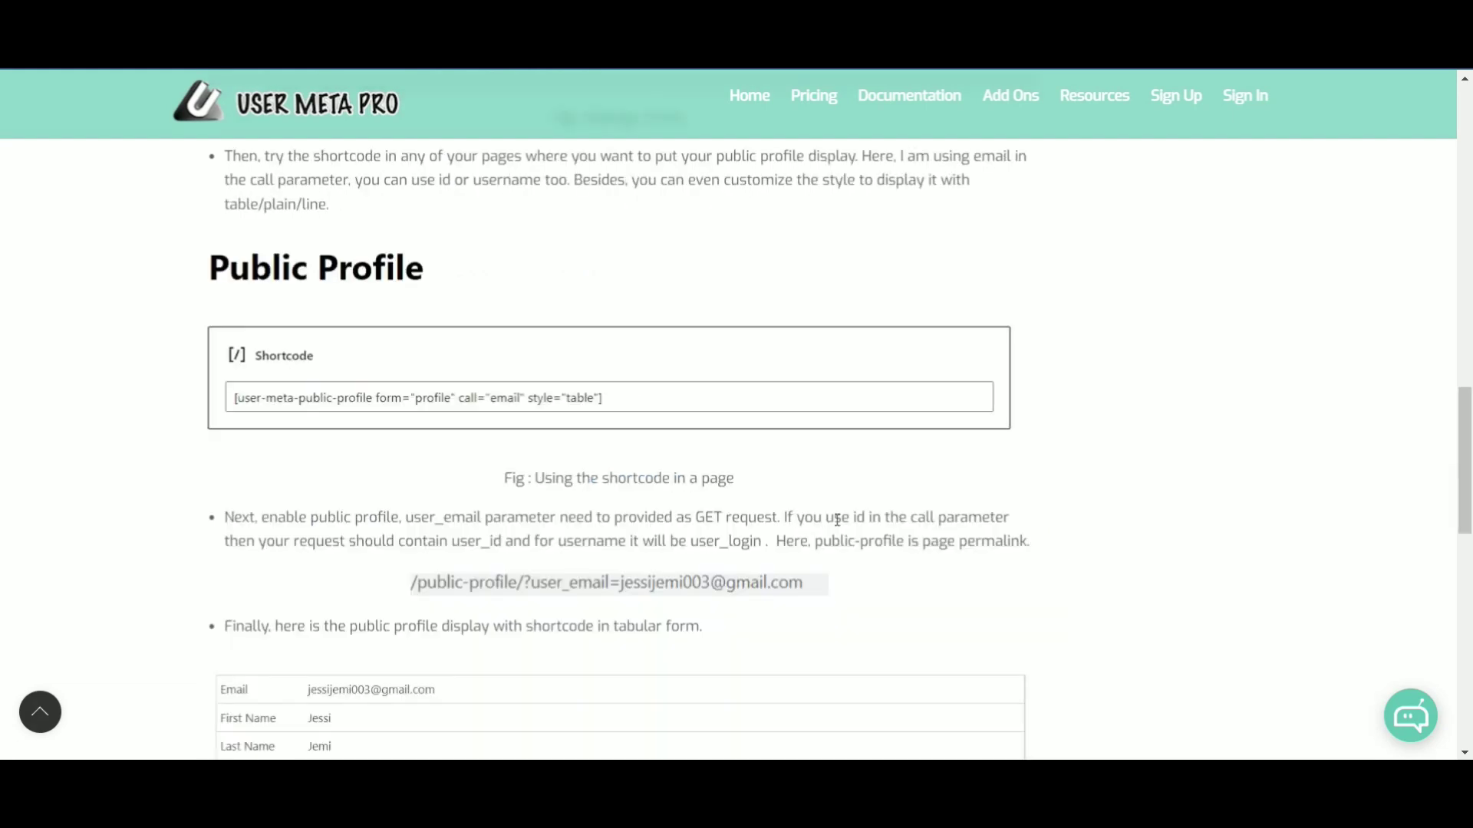
drag(848, 517, 865, 518)
drag(454, 544, 763, 541)
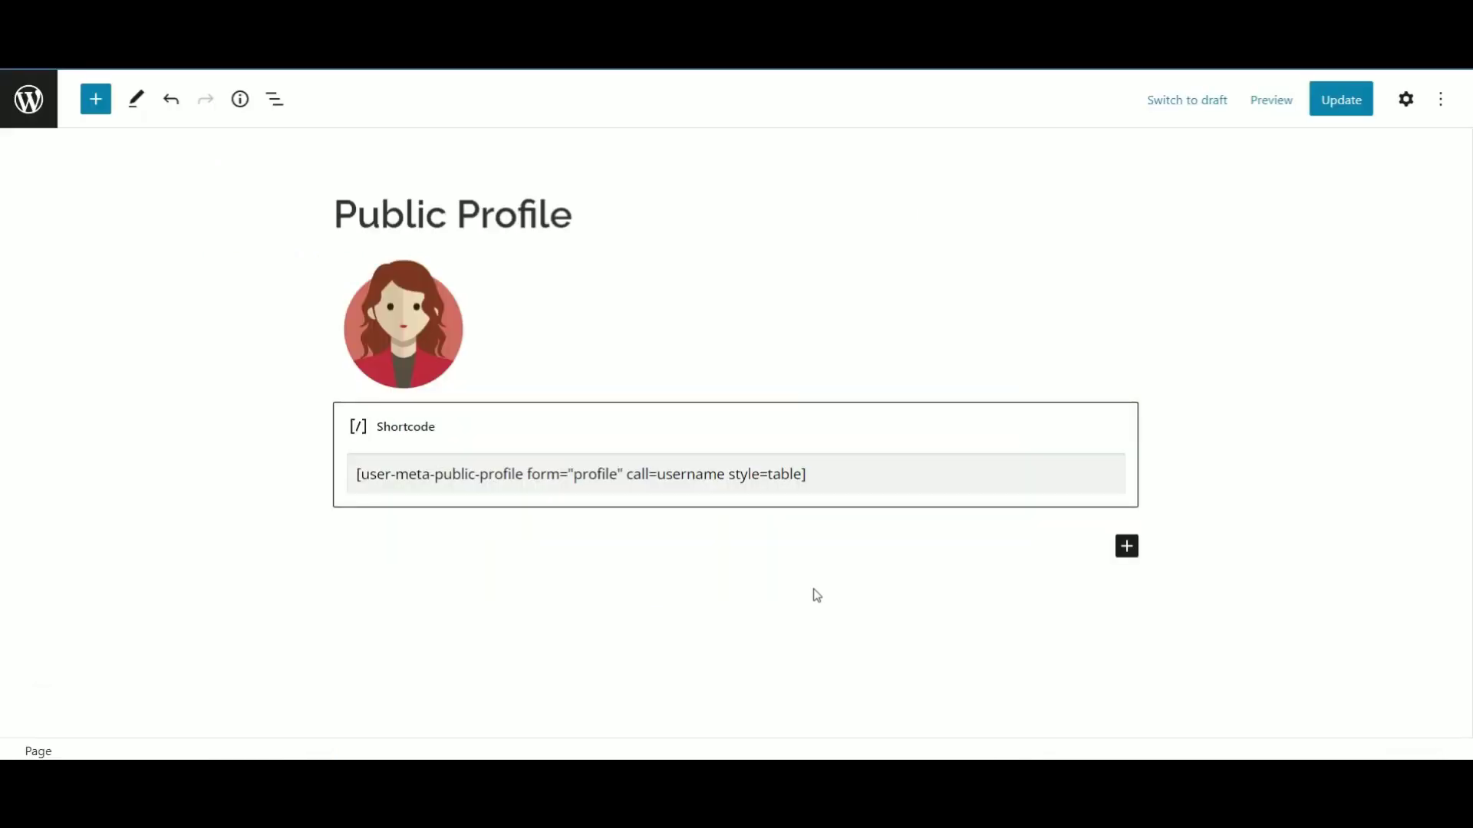
Check the call=username shortcode, then load the public profile with user_login set to a user's login name.
drag(626, 474, 797, 474)
click(728, 474)
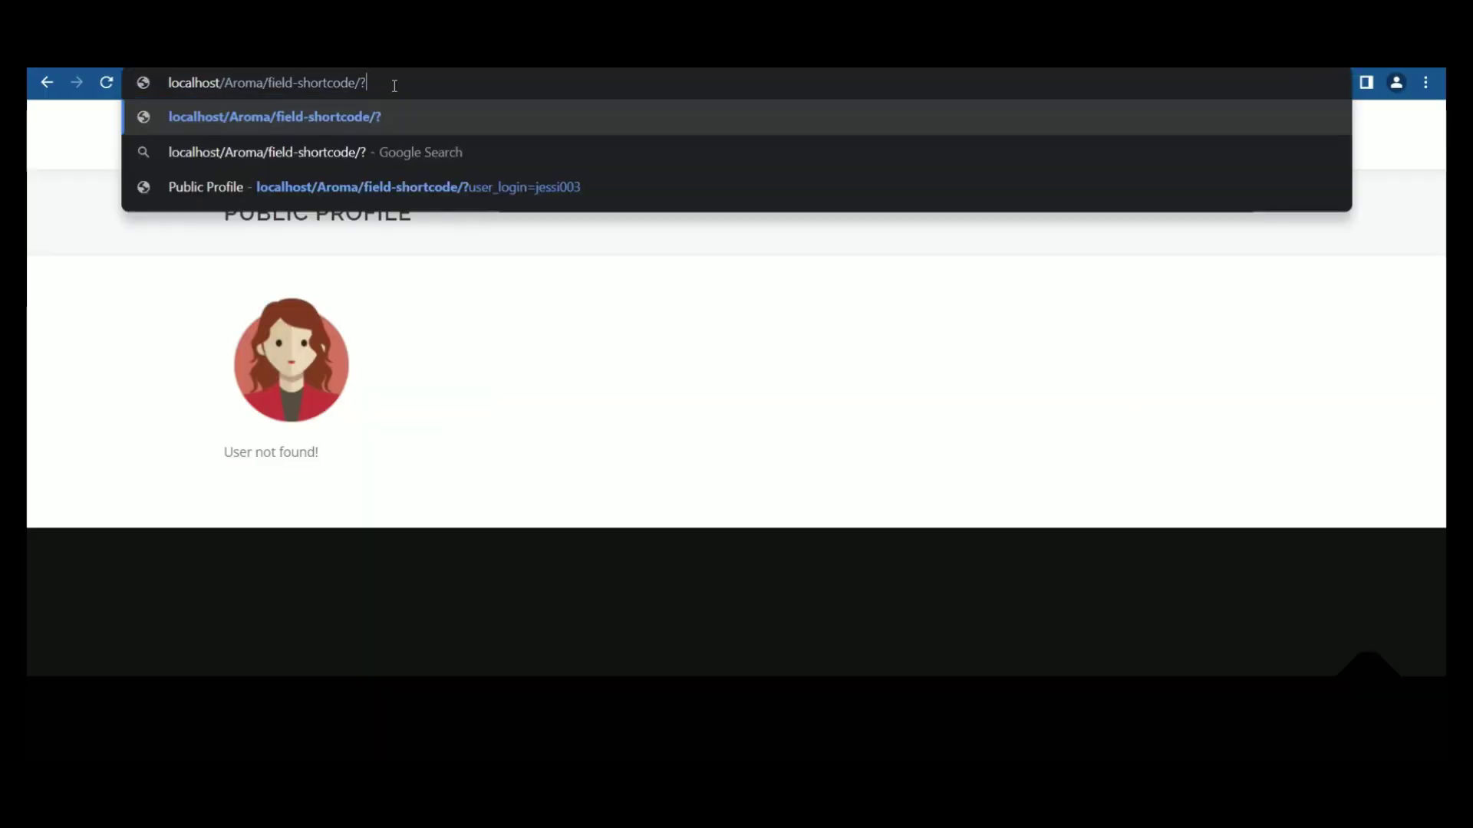
text(us)
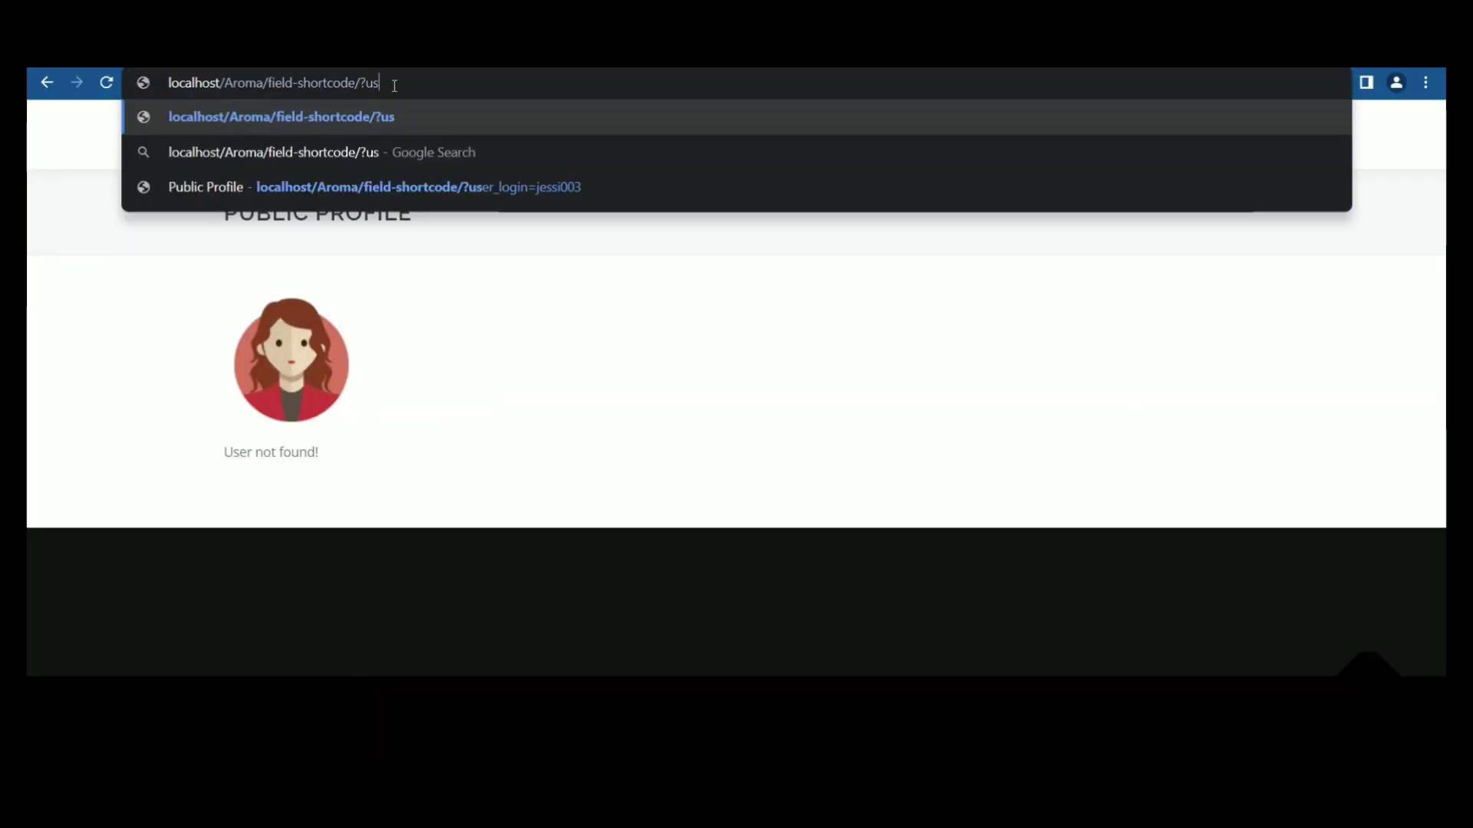
text(er_login=jessi)
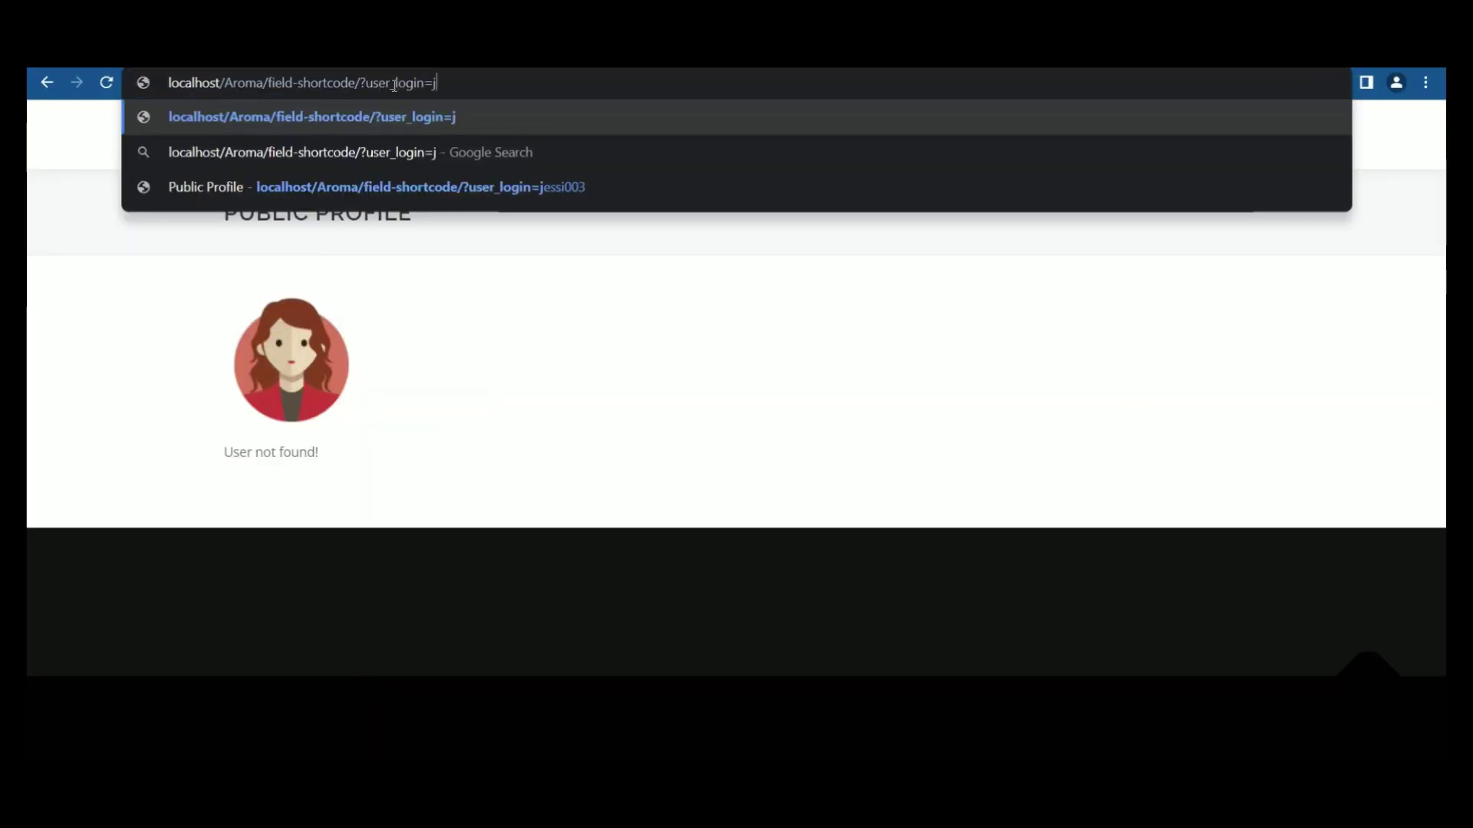
text(003)
key(Return)
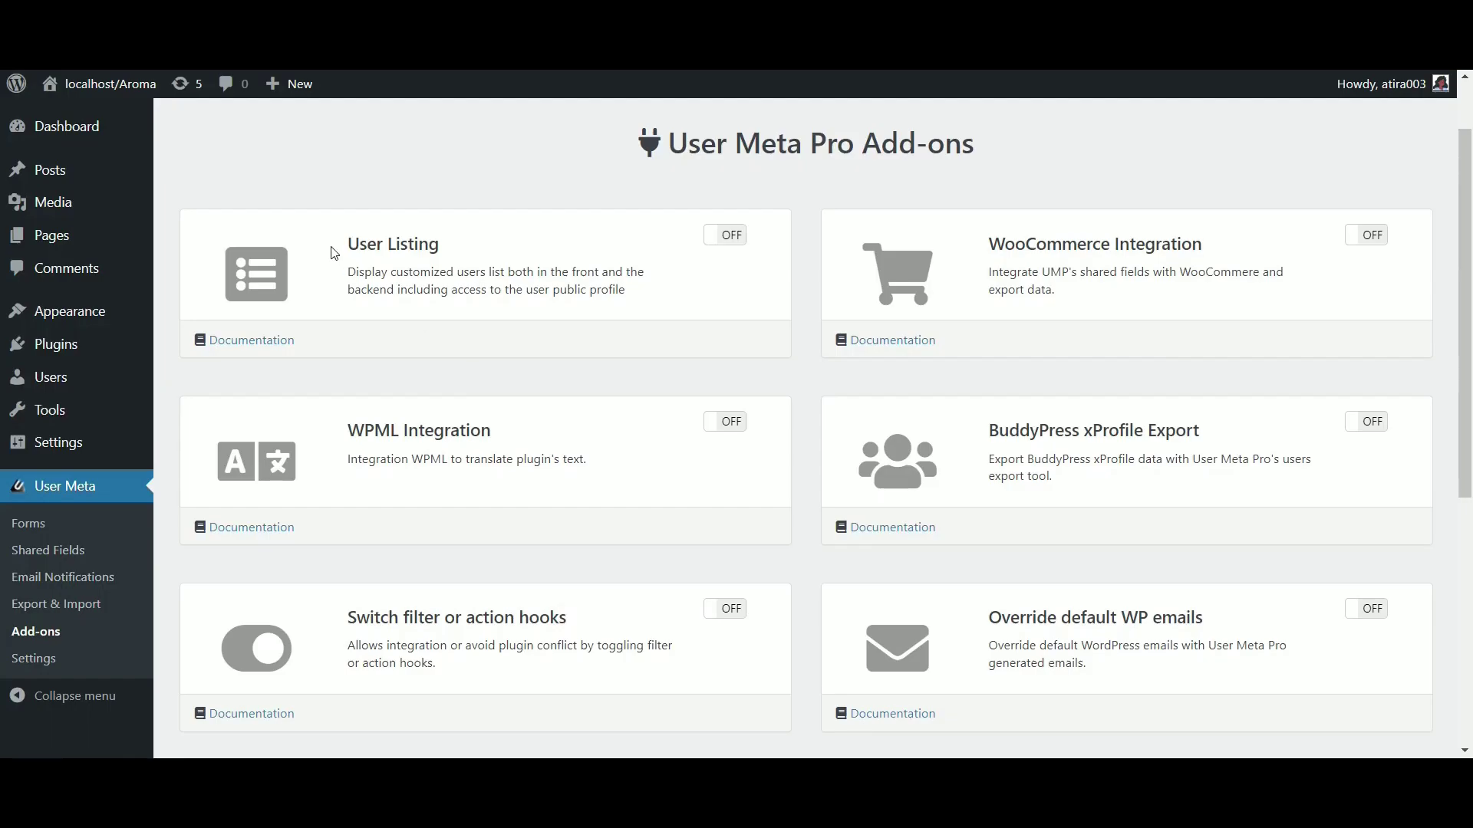
Switch the User Listing add-on on.
drag(346, 244, 440, 243)
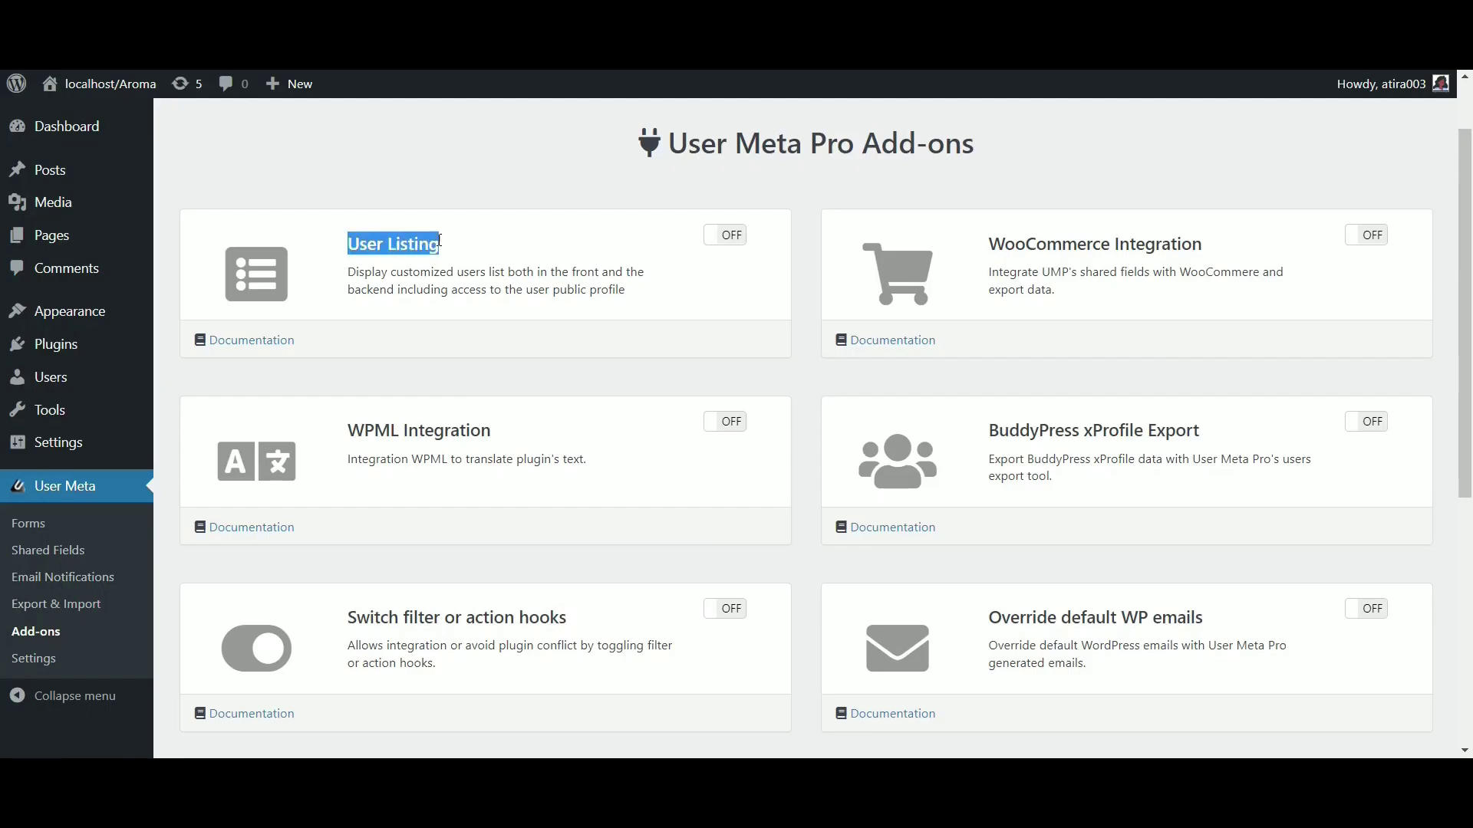
click(480, 251)
click(731, 236)
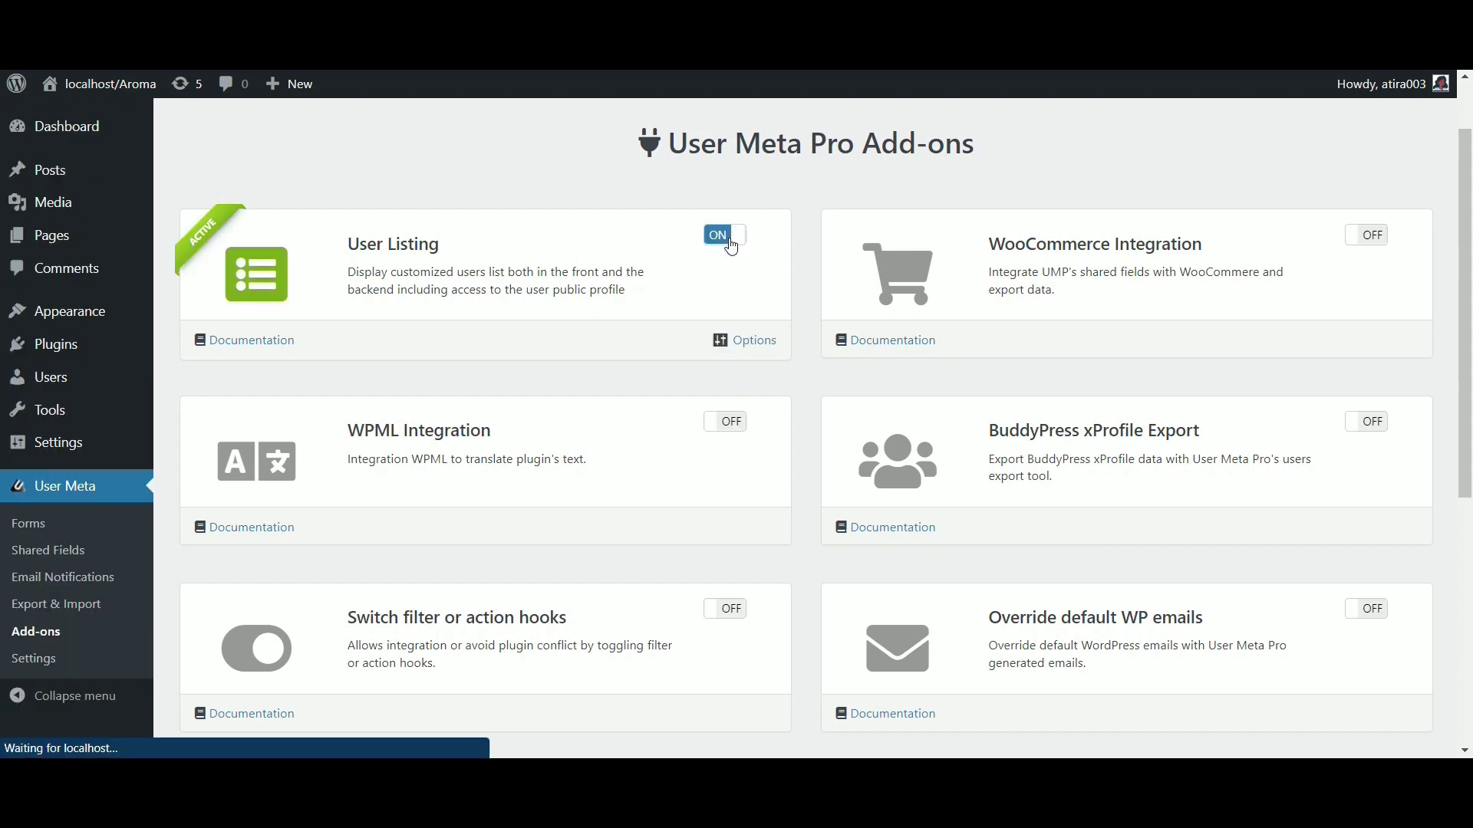
In User Listing options, choose Public Profile as the profile page and copy the user list shortcode.
click(753, 341)
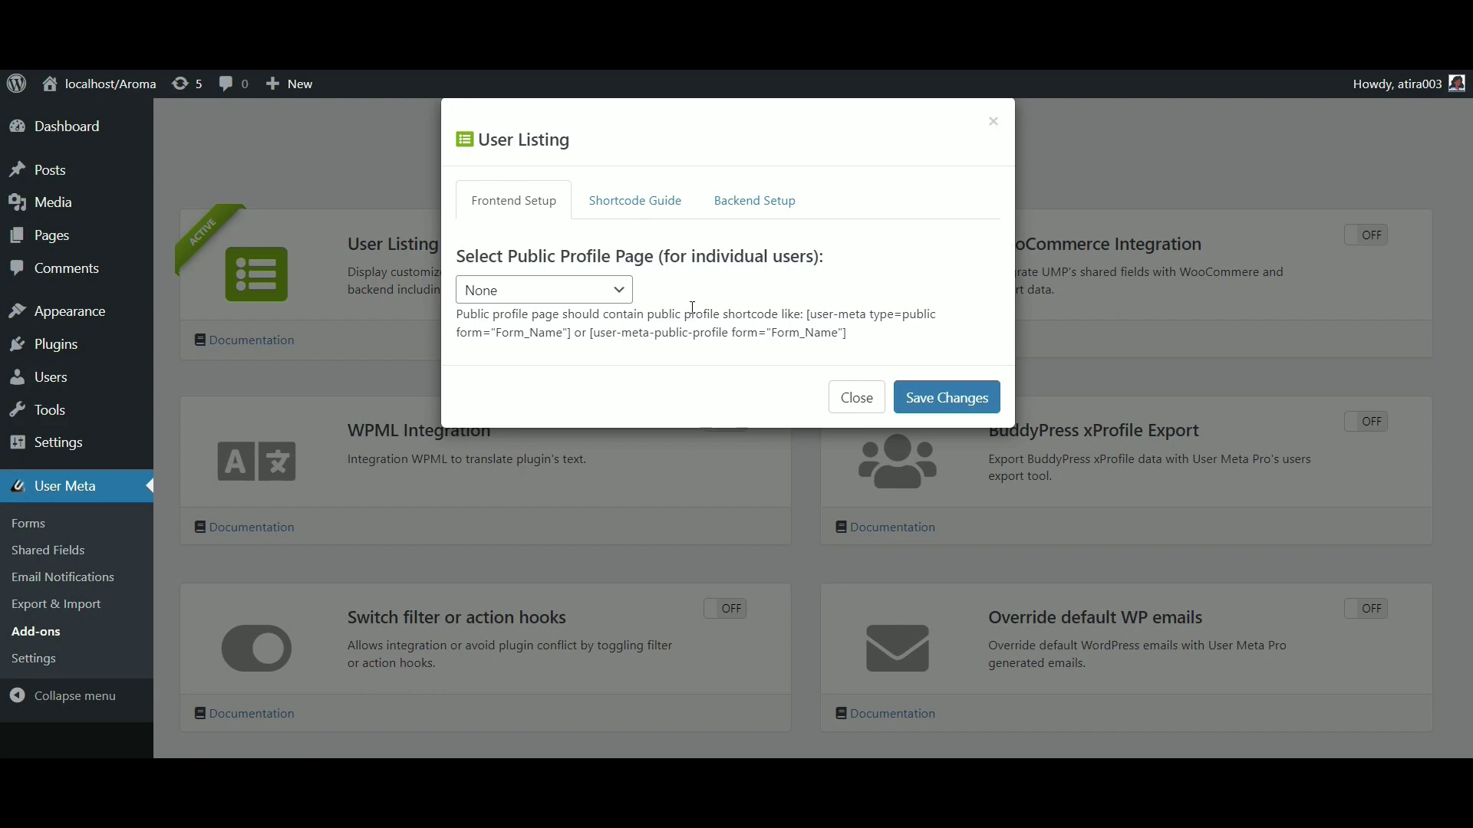
drag(812, 315, 856, 337)
click(721, 308)
click(614, 291)
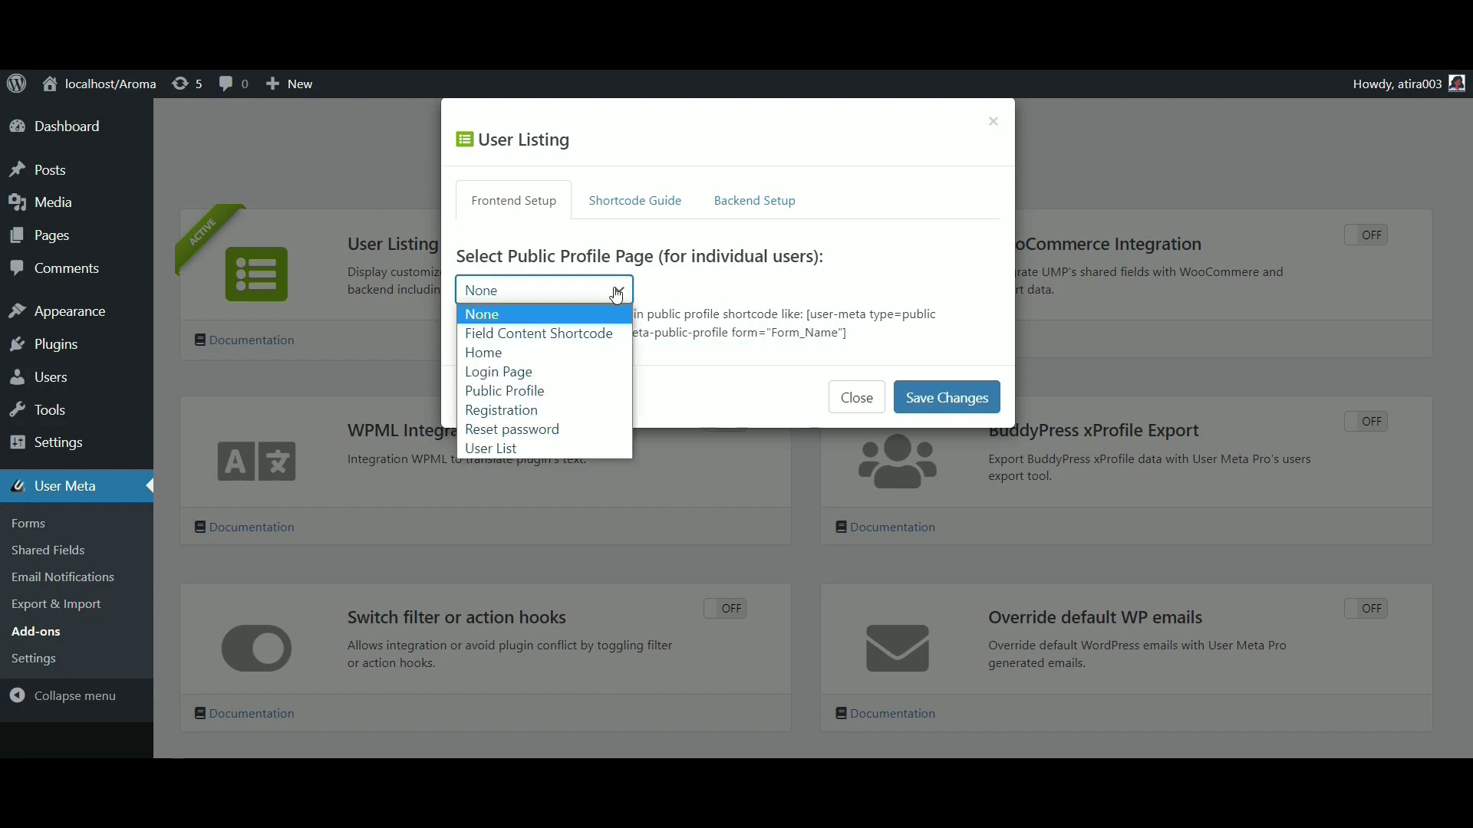
click(560, 389)
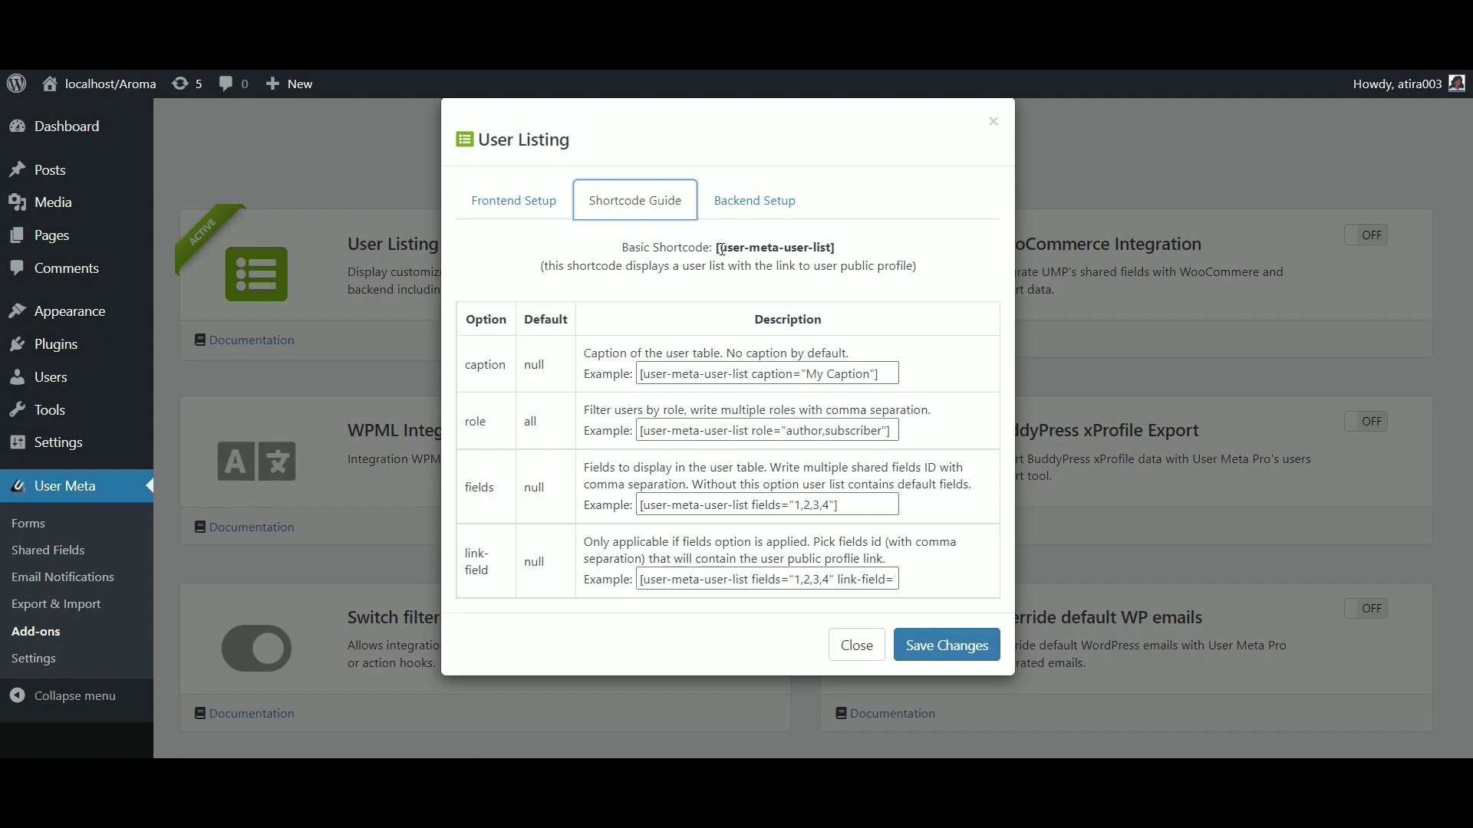
drag(718, 247, 832, 249)
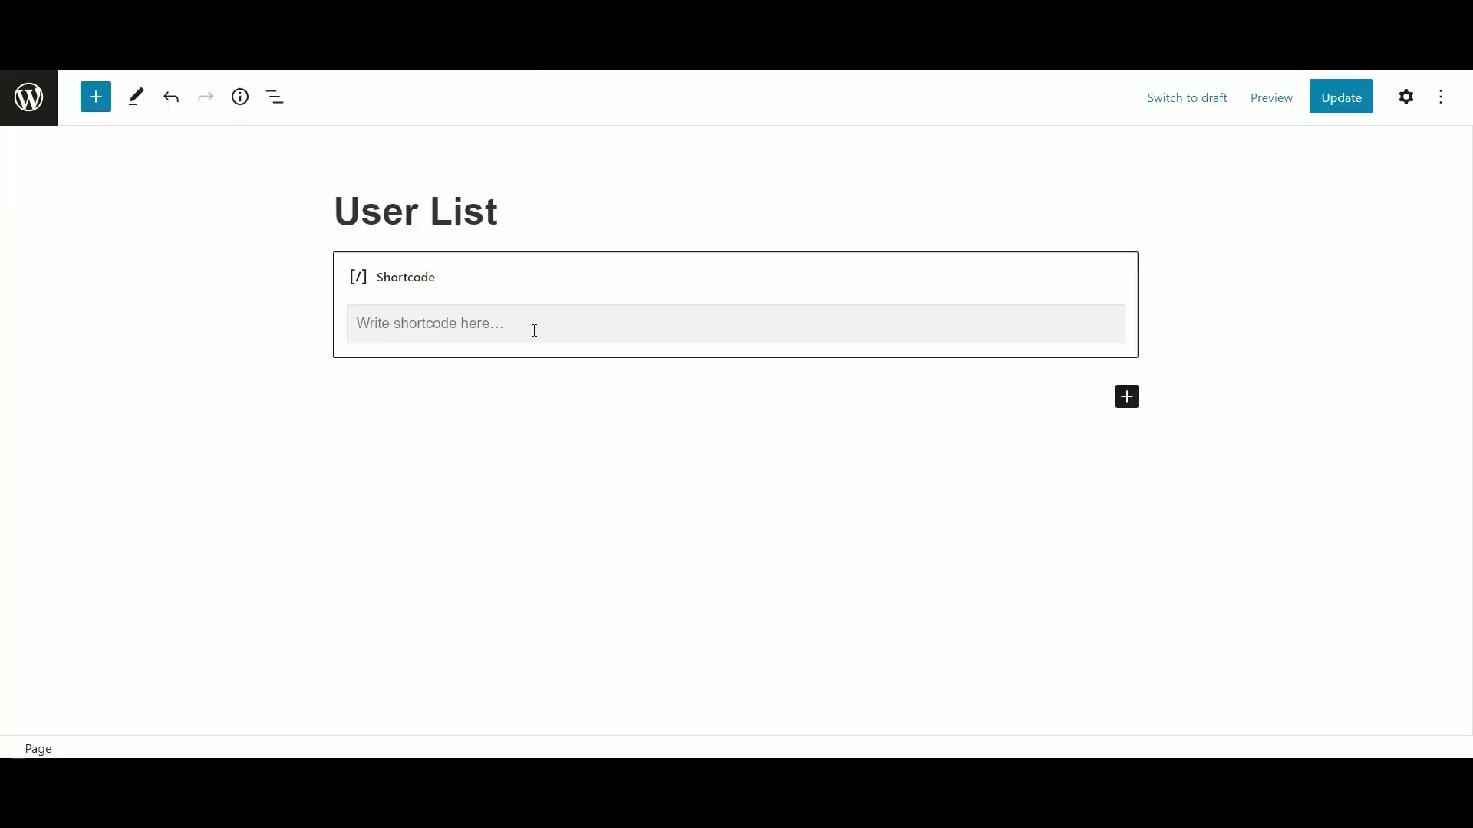
Paste [user-meta-user-list] into the User List page, update it, and open a user's profile from the live table.
click(534, 330)
text([user-meta-user-list])
click(1340, 98)
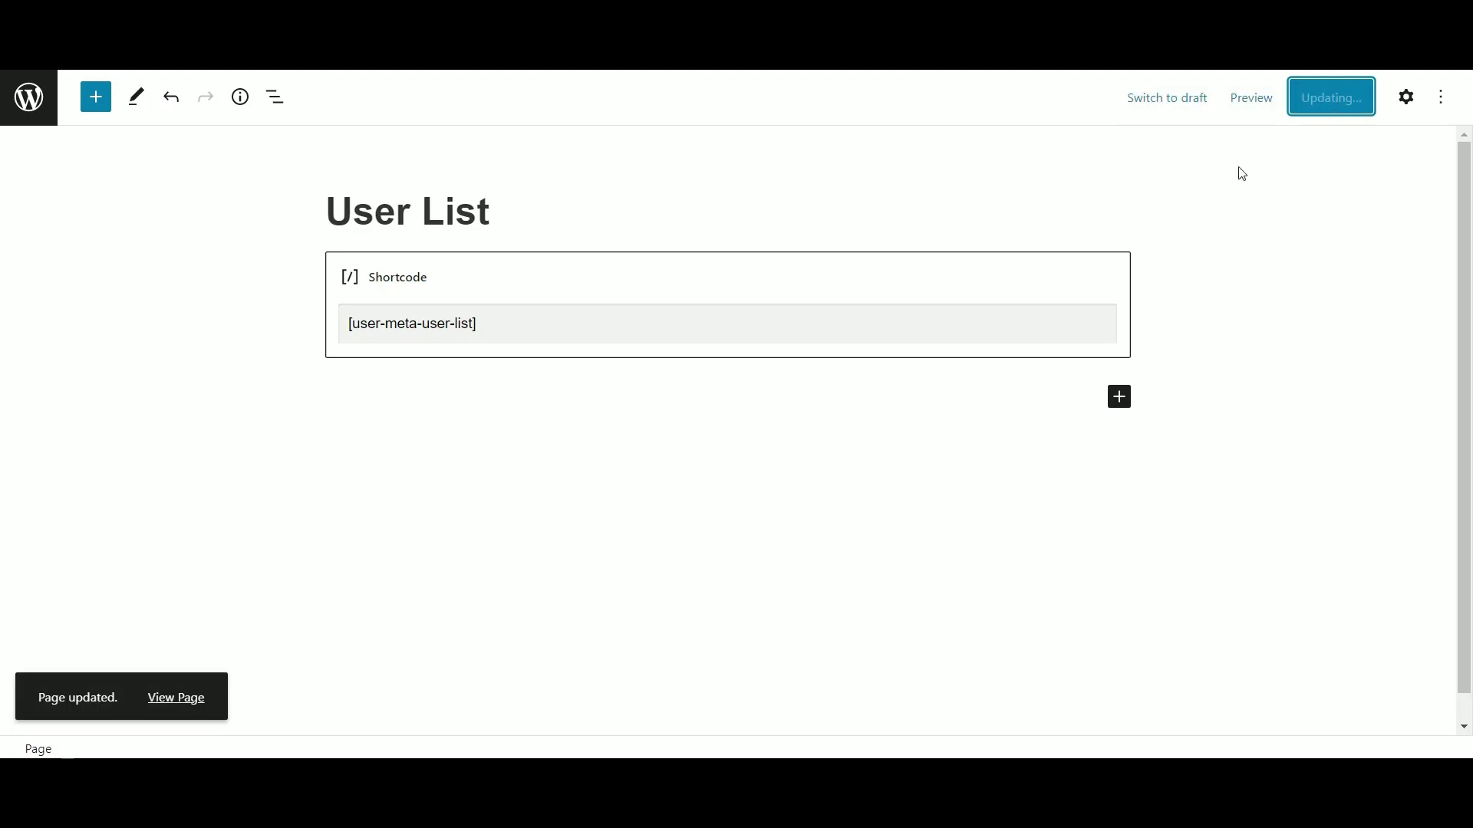
click(196, 700)
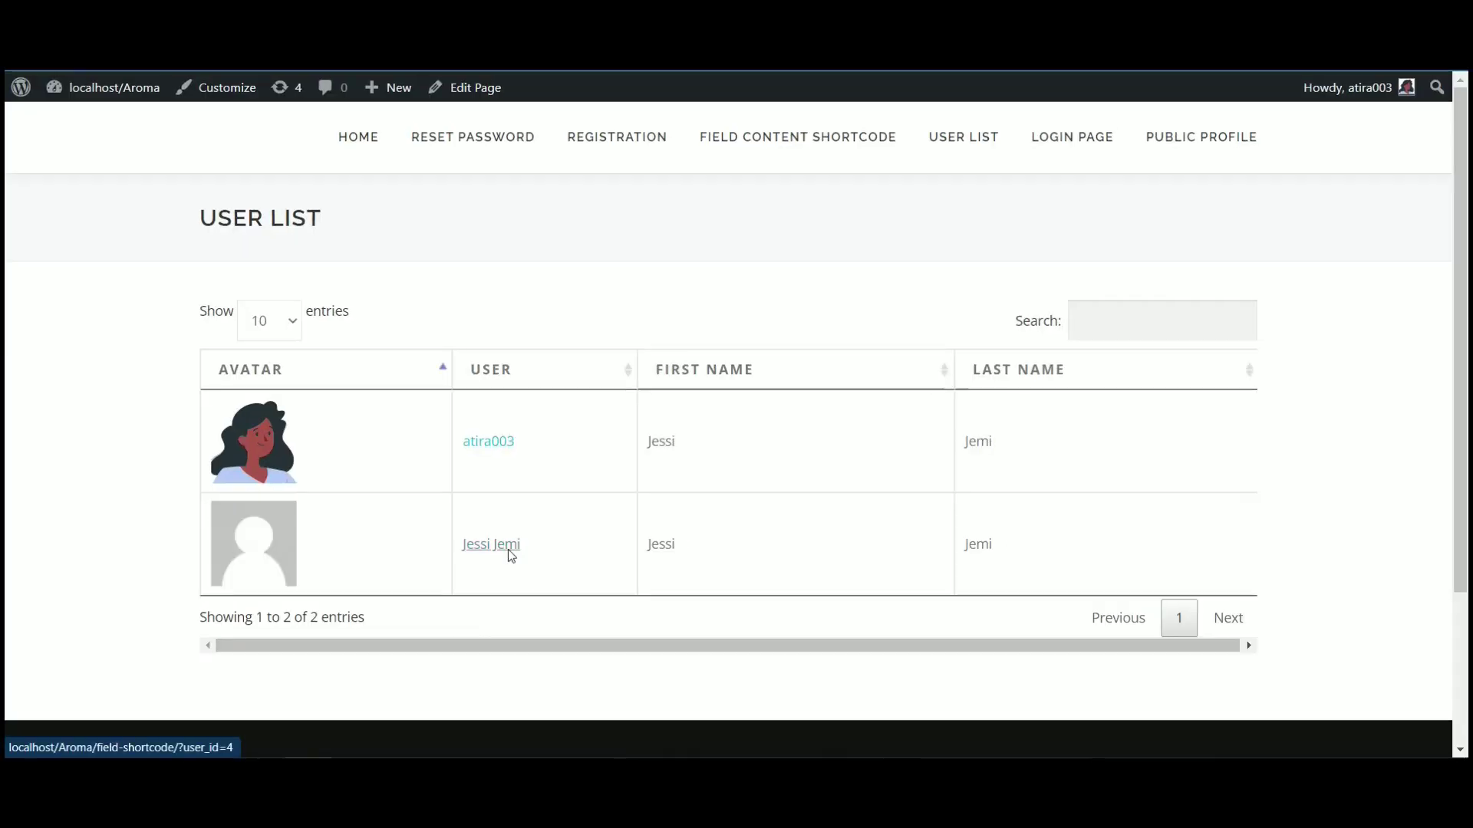
click(510, 549)
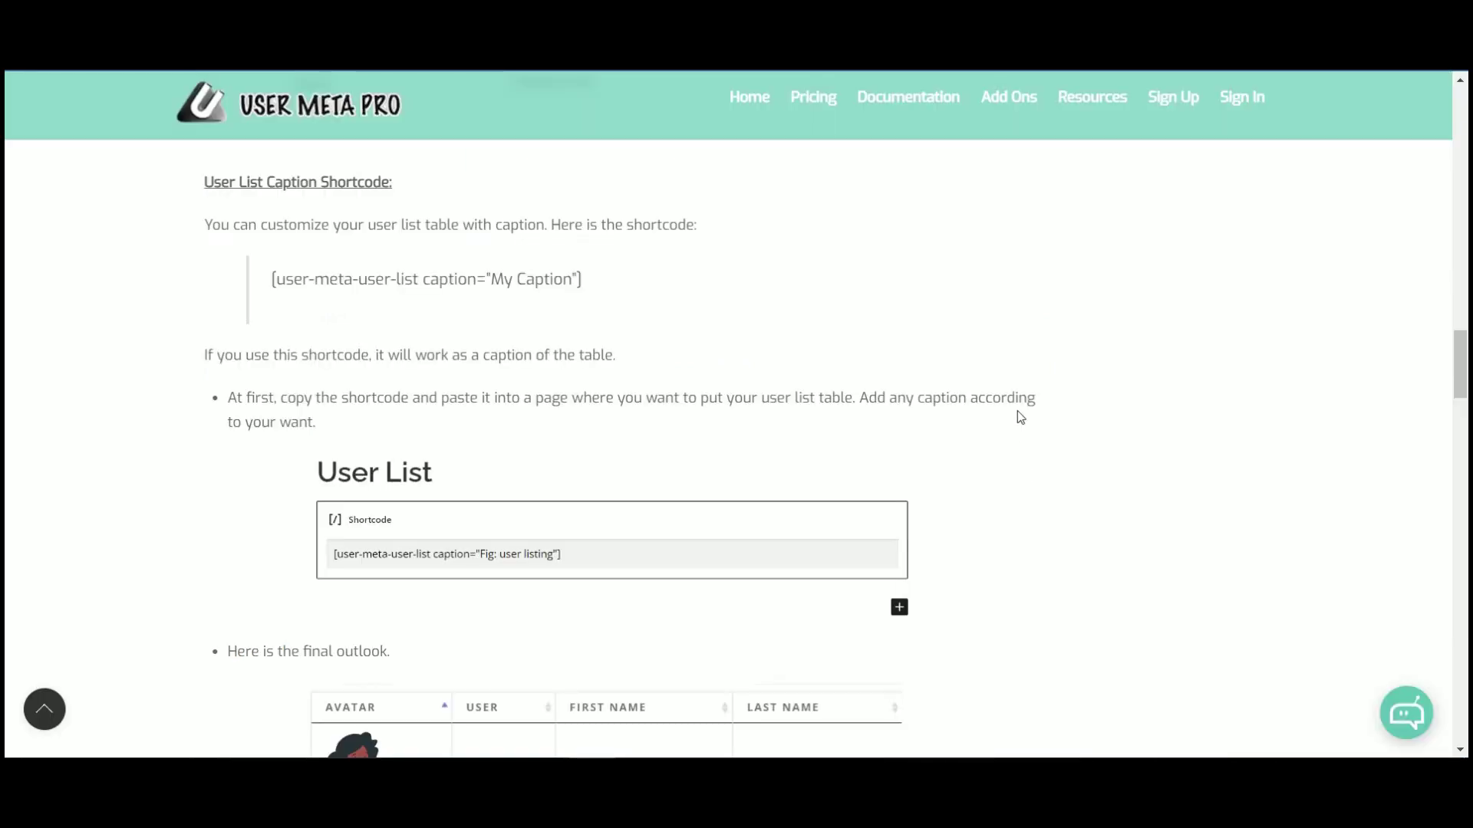
Highlight the user list caption shortcode heading and its example shortcode.
drag(202, 184, 402, 182)
click(653, 276)
drag(273, 279, 601, 286)
scroll(546, 630, down, 4)
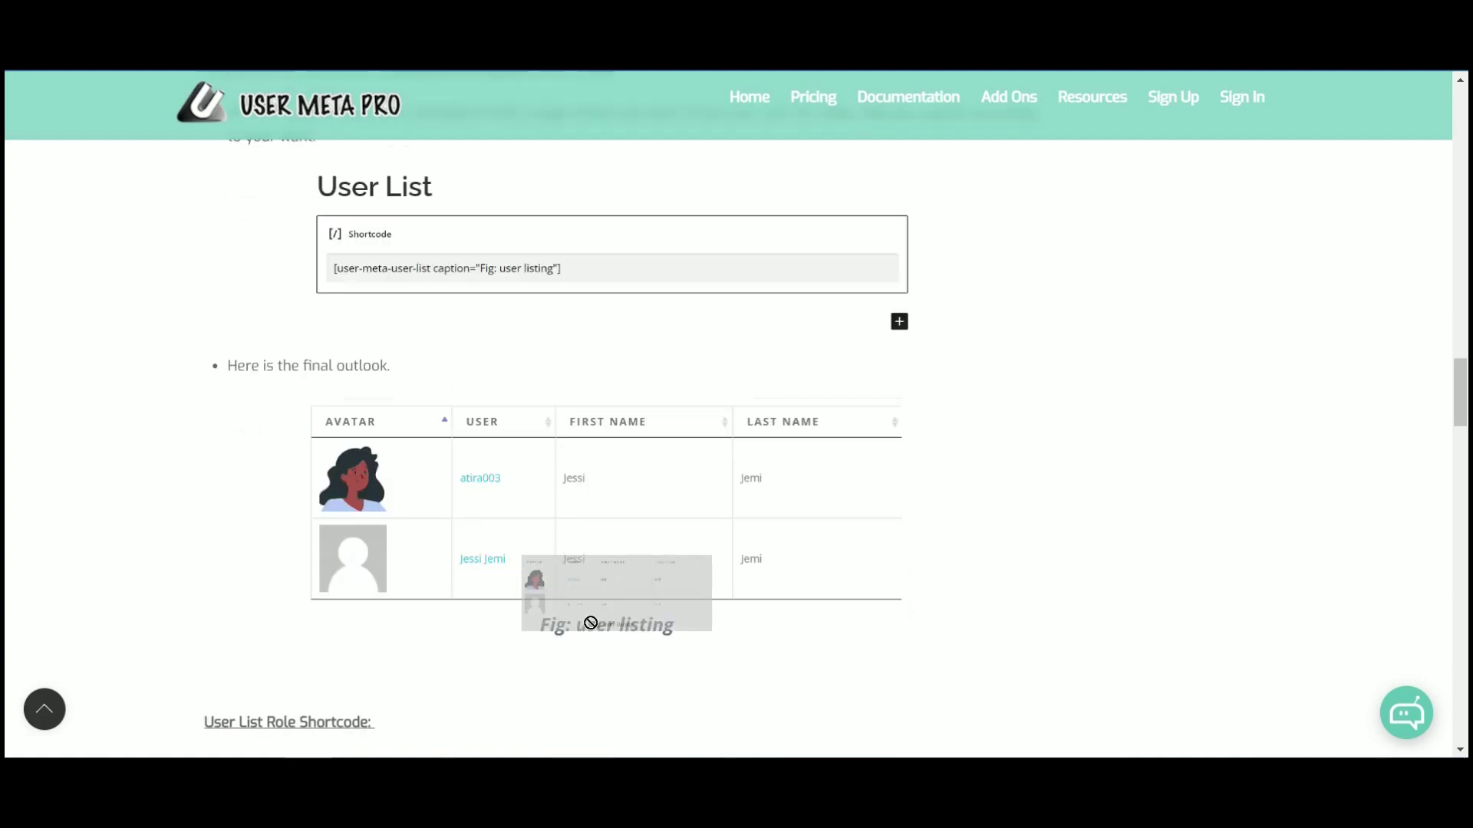
scroll(700, 628, down, 7)
Highlight the role shortcode heading, role-filter phrase and example roles, continuing down to the fields section.
drag(195, 194, 370, 195)
click(666, 274)
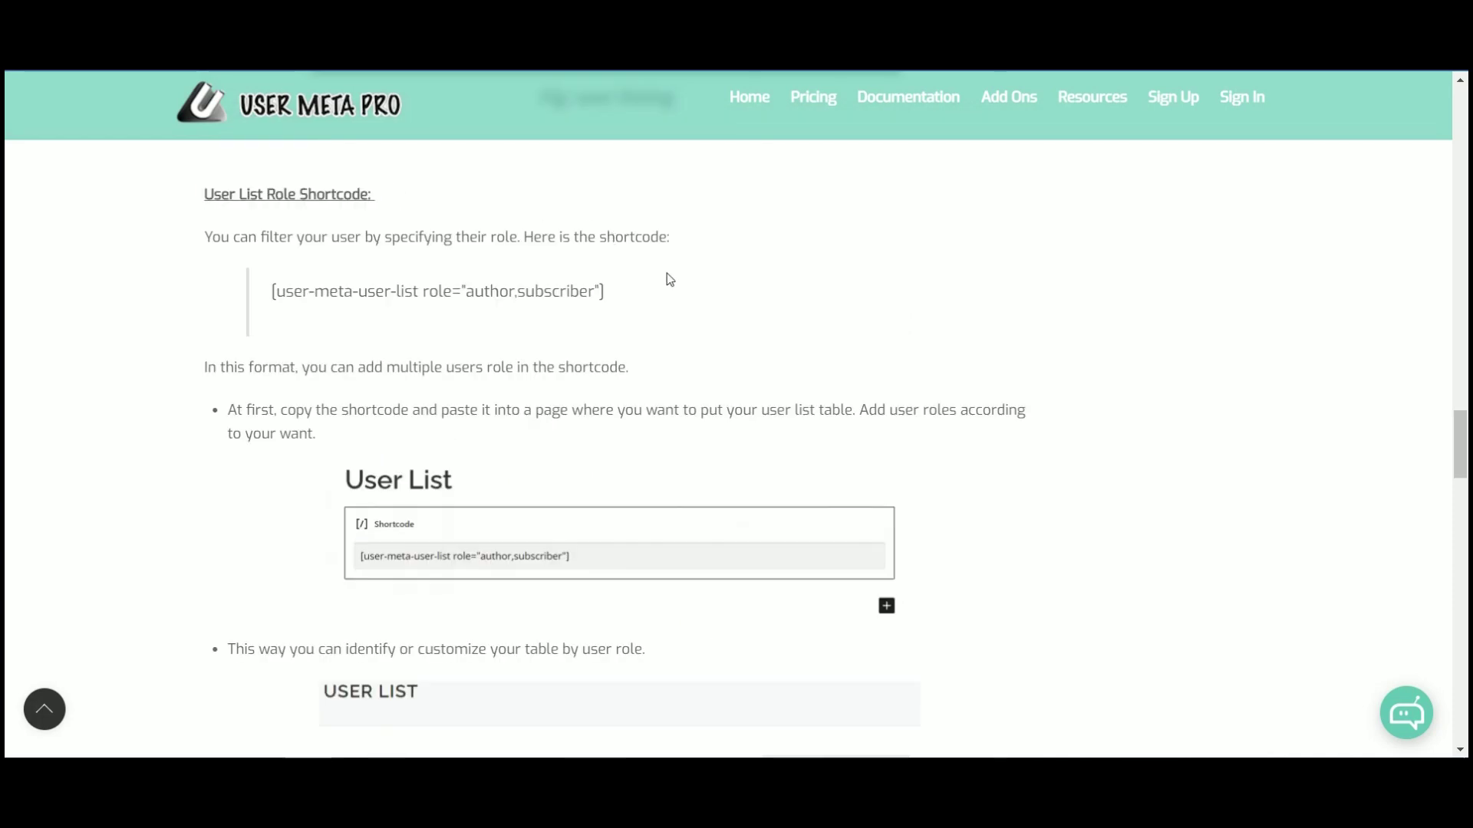
drag(386, 237, 522, 238)
click(540, 287)
drag(471, 293, 598, 294)
click(699, 309)
scroll(1112, 470, down, 3)
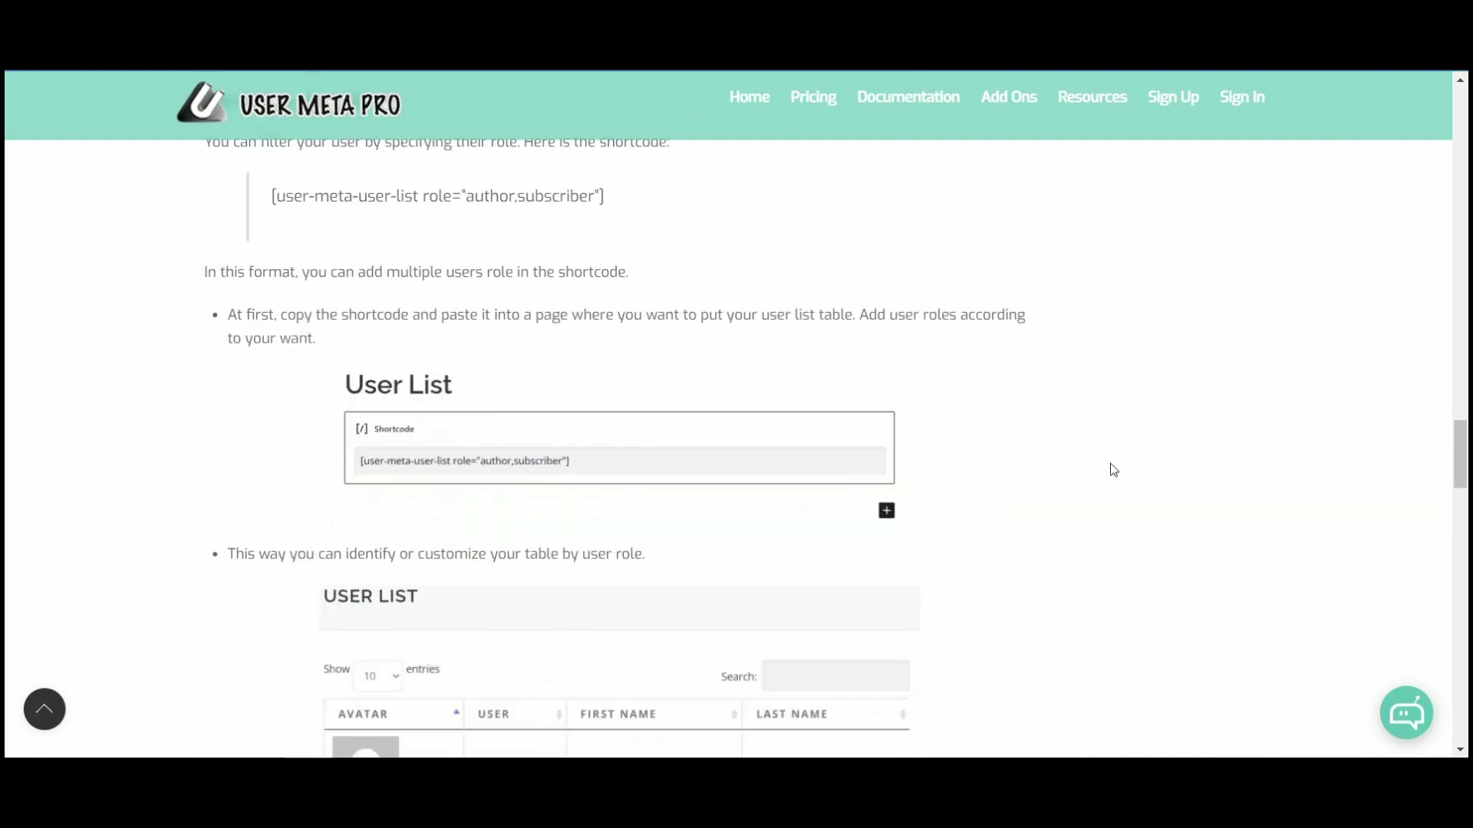
scroll(629, 336, down, 10)
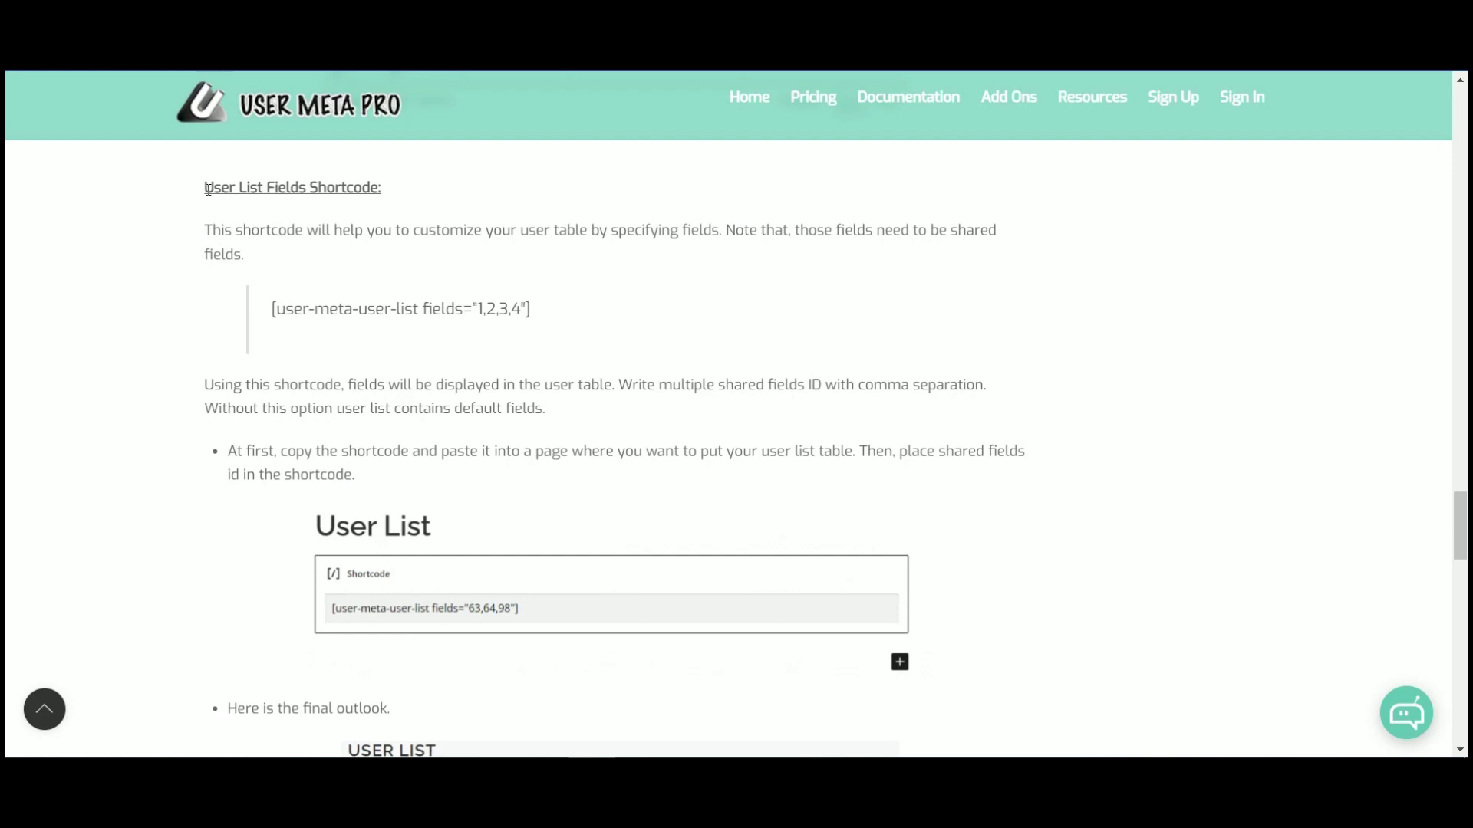
Highlight the Fields shortcode heading, its field-specifying phrase, and the field IDs in the example.
drag(207, 189, 384, 189)
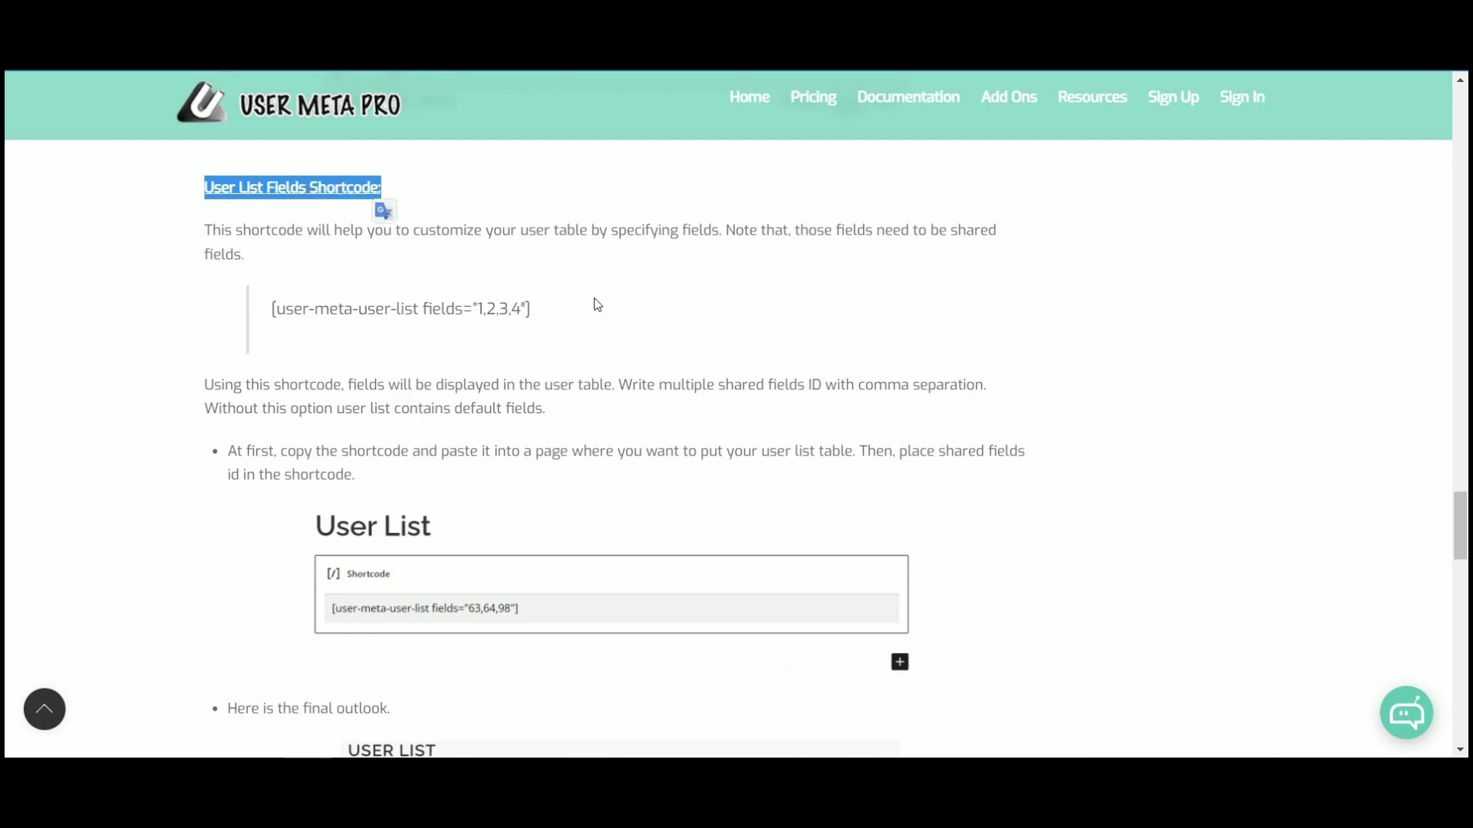
drag(615, 230, 724, 230)
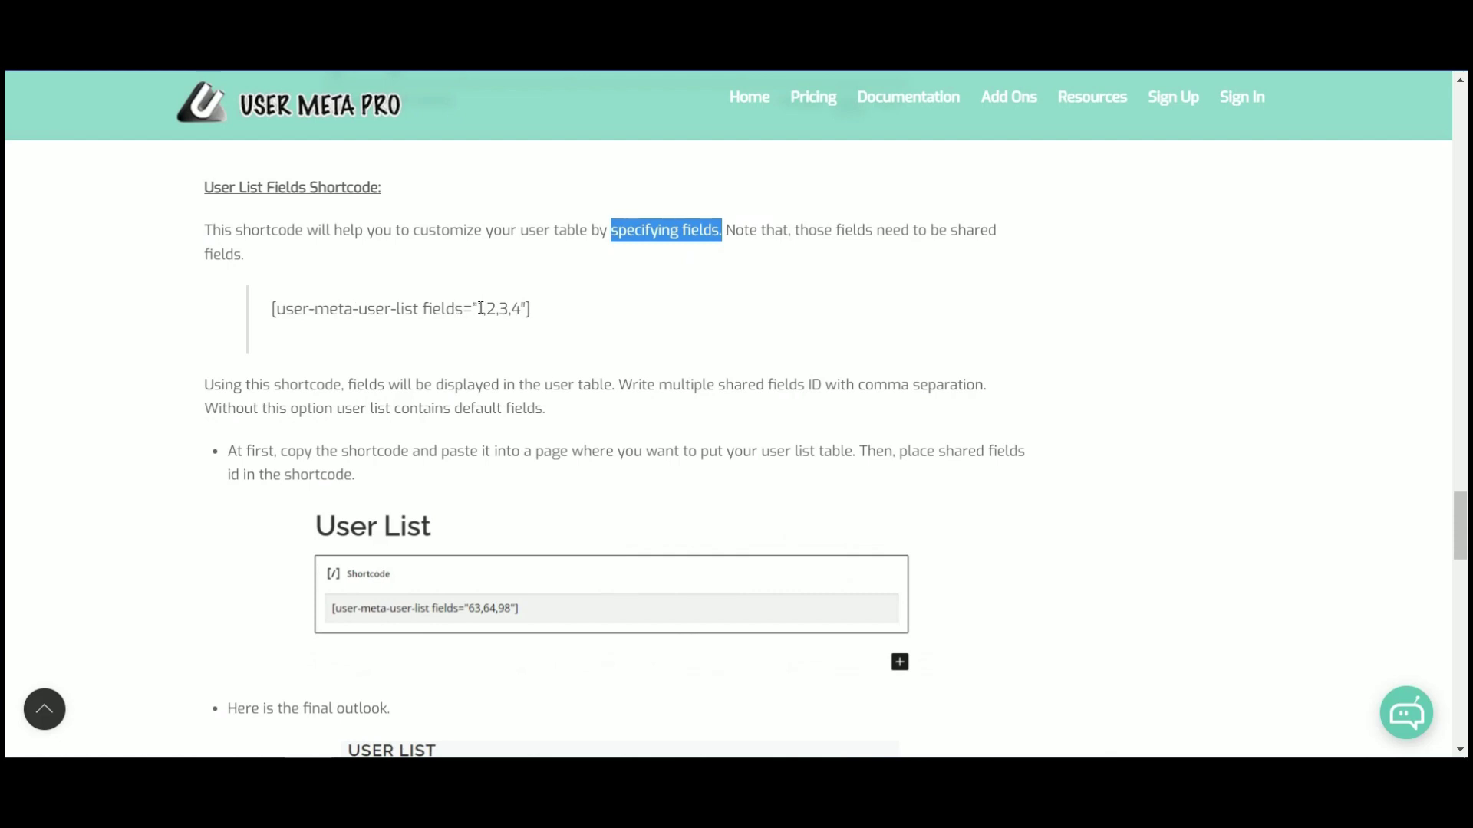
drag(479, 308, 527, 308)
click(613, 320)
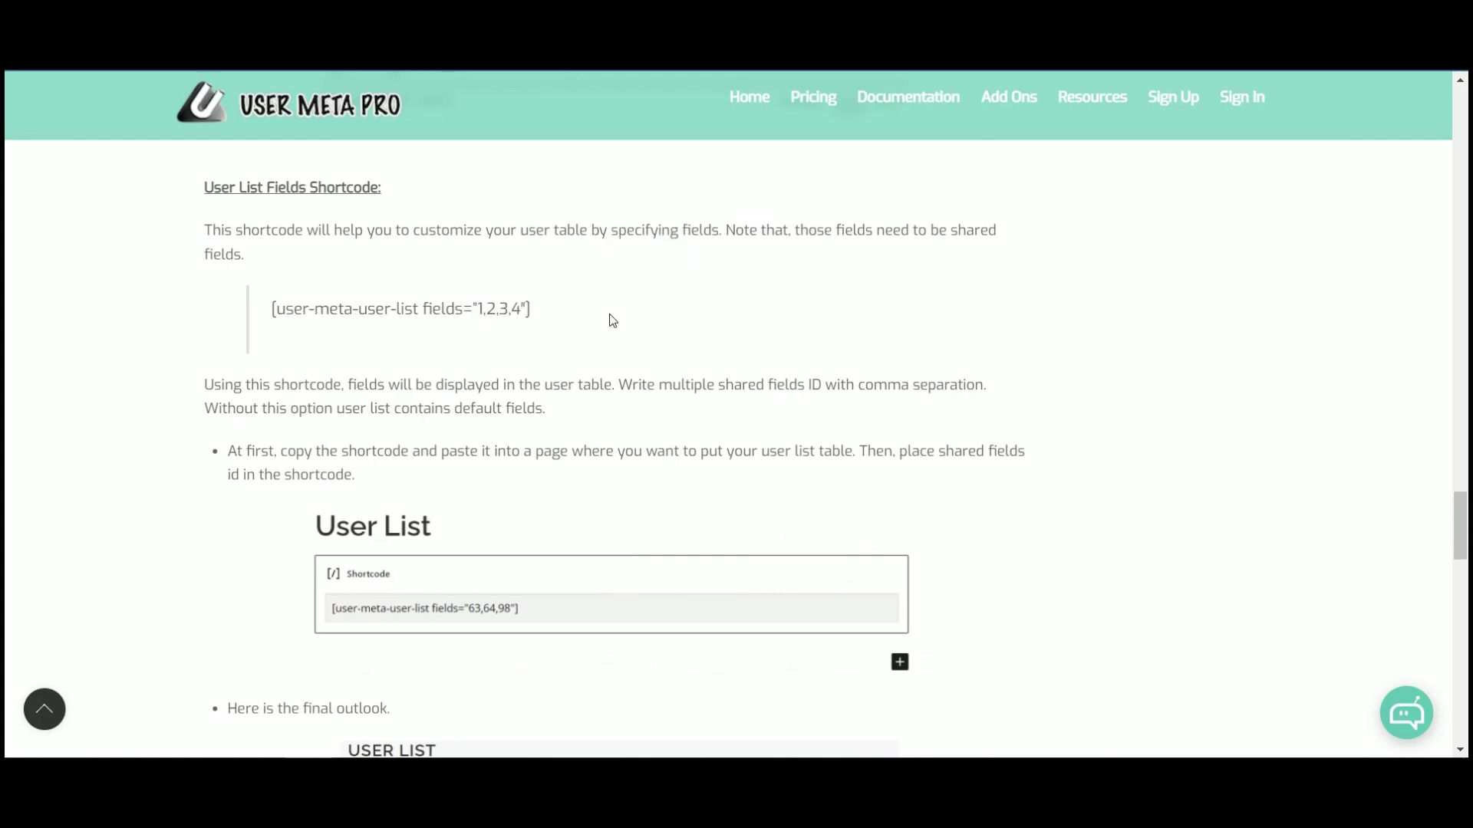
Move down to the Link Field section and highlight its heading and the link-field="1,2" IDs.
scroll(714, 329, down, 1)
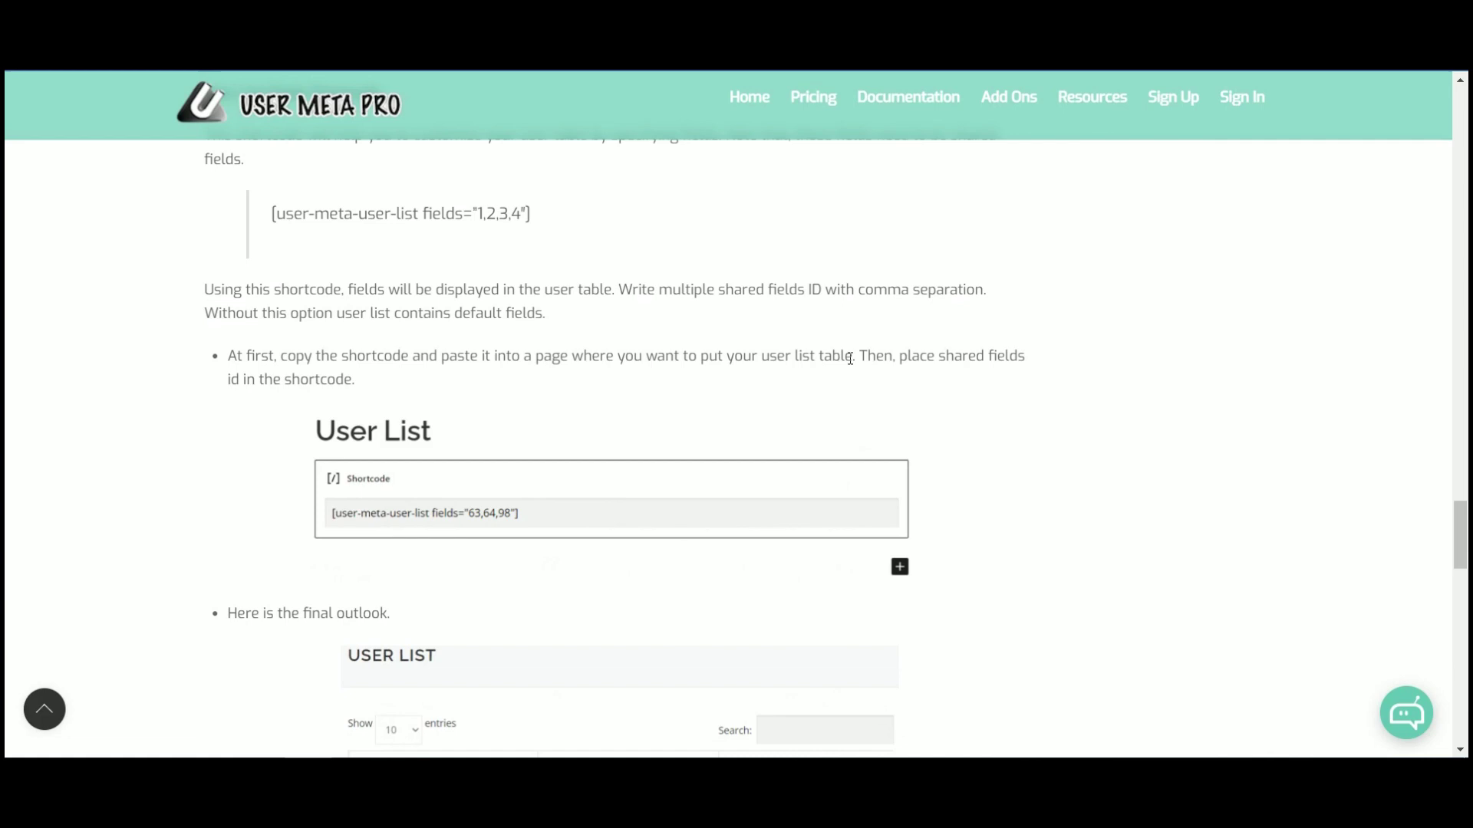
scroll(997, 403, down, 8)
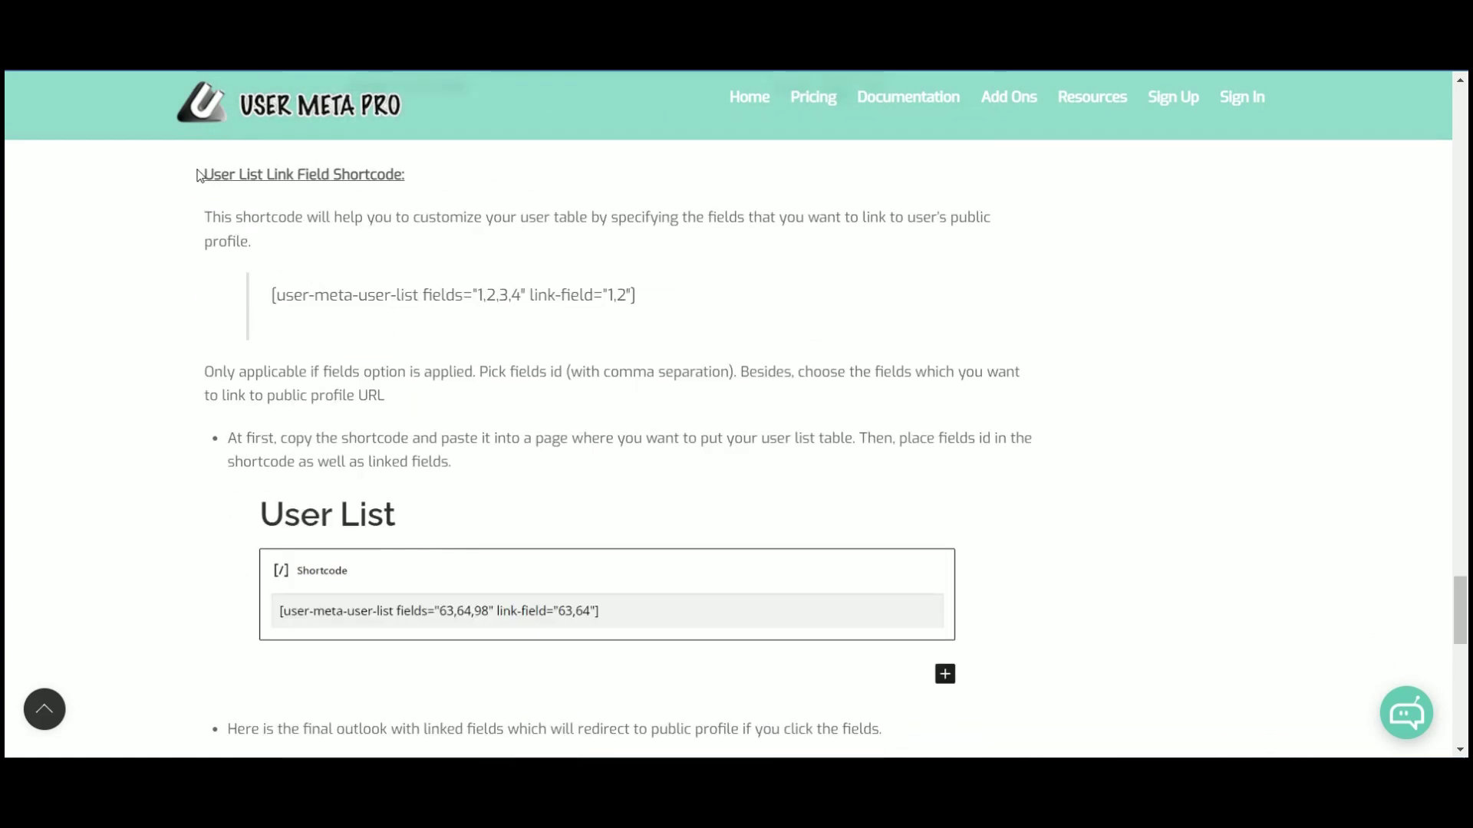
drag(204, 174, 421, 178)
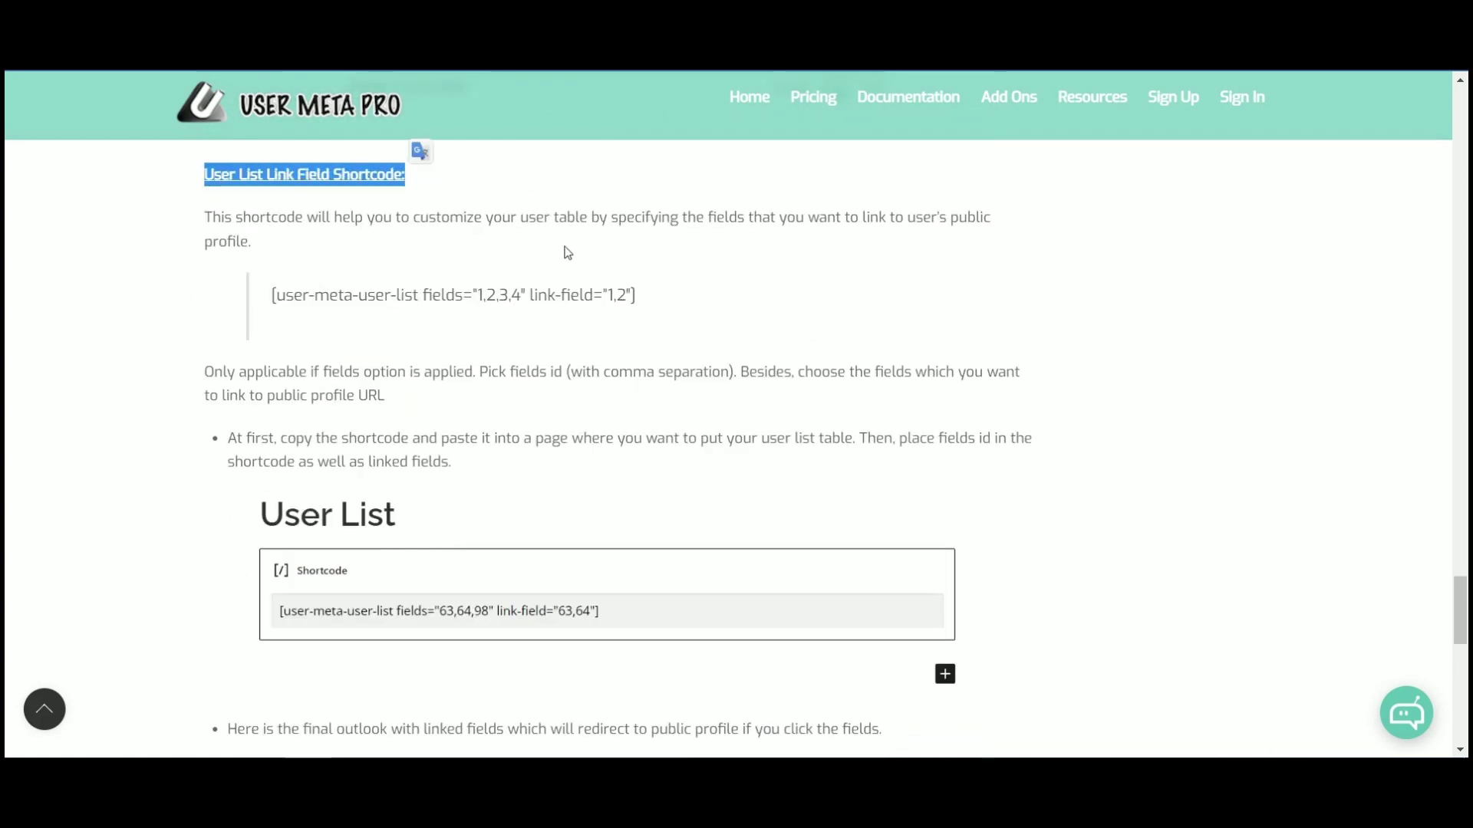
click(724, 292)
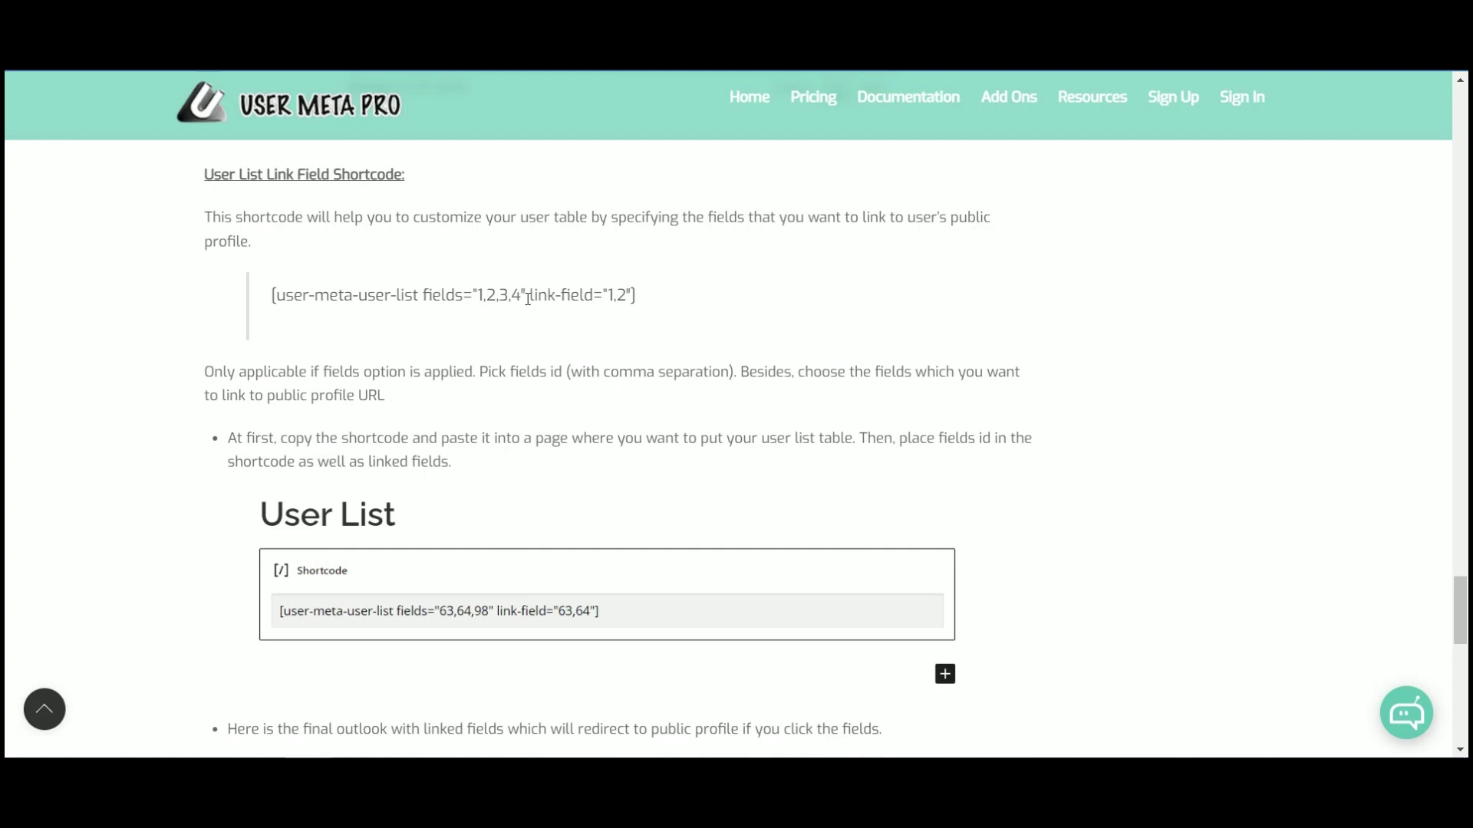
drag(477, 294, 628, 292)
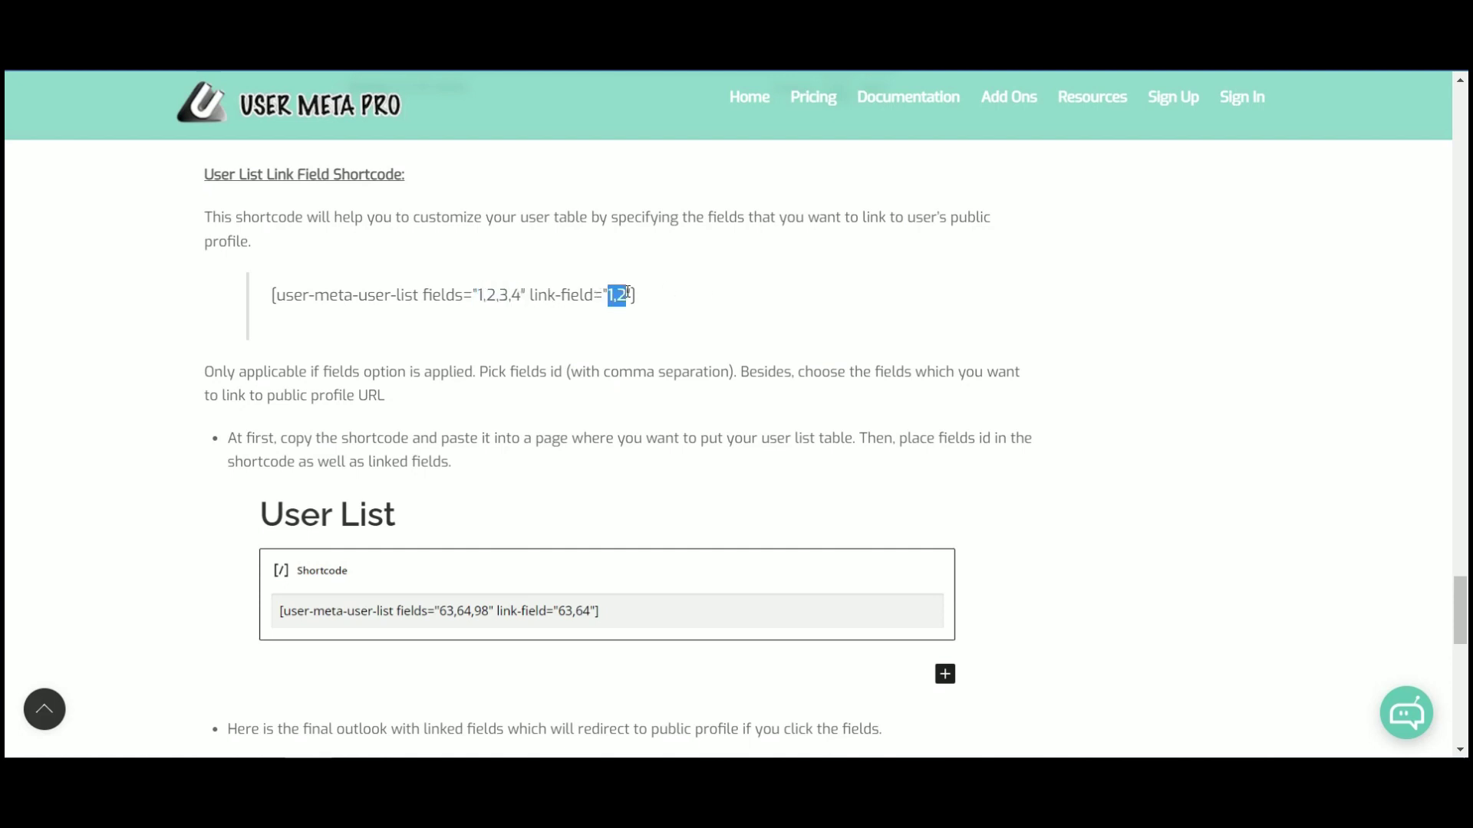
click(718, 317)
Scroll down to the resulting USER LIST table with name fields linked to profiles.
scroll(767, 421, down, 1)
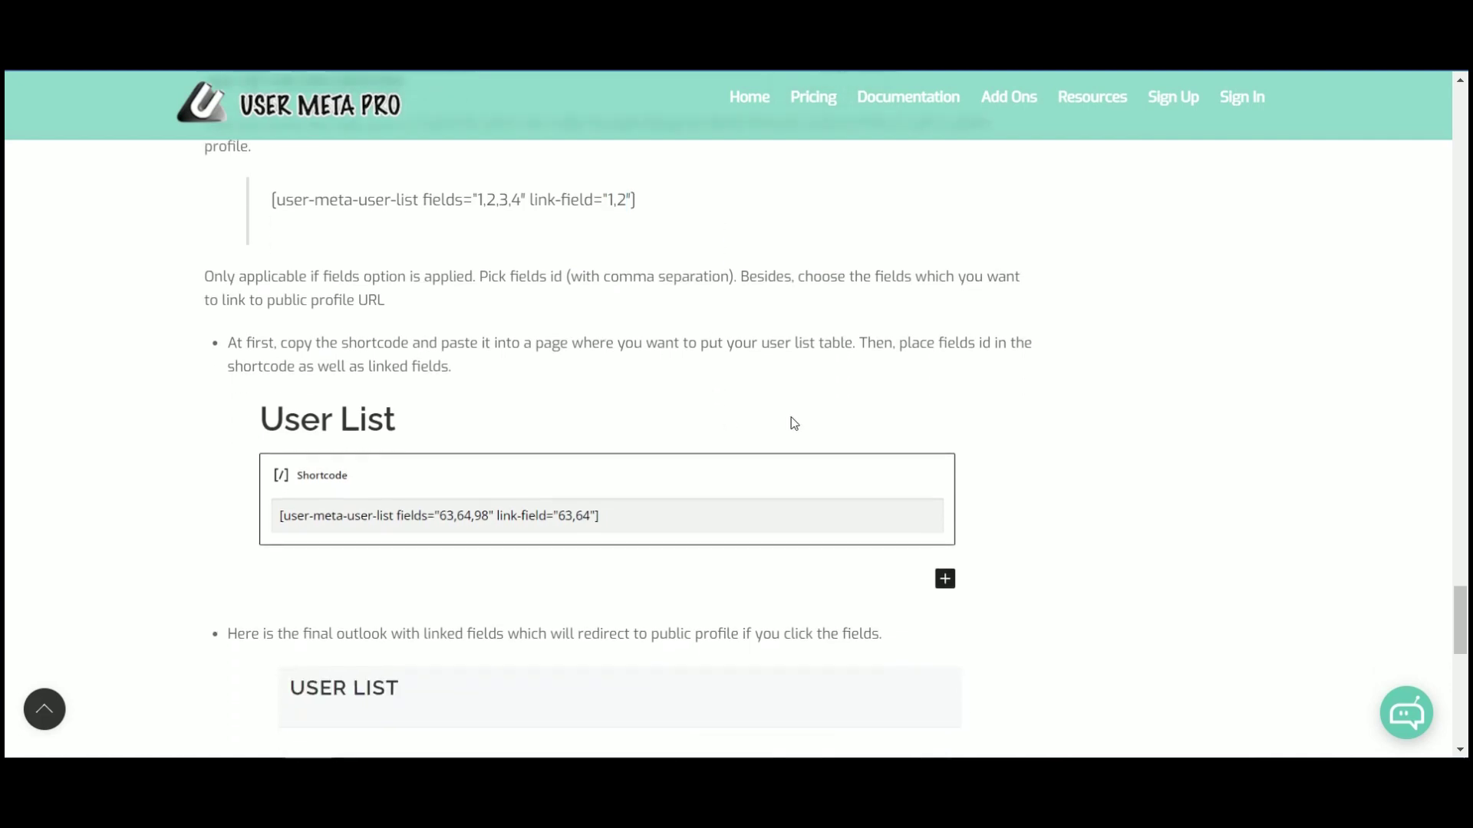
scroll(1024, 418, down, 1)
scroll(1035, 424, down, 1)
scroll(1040, 426, down, 1)
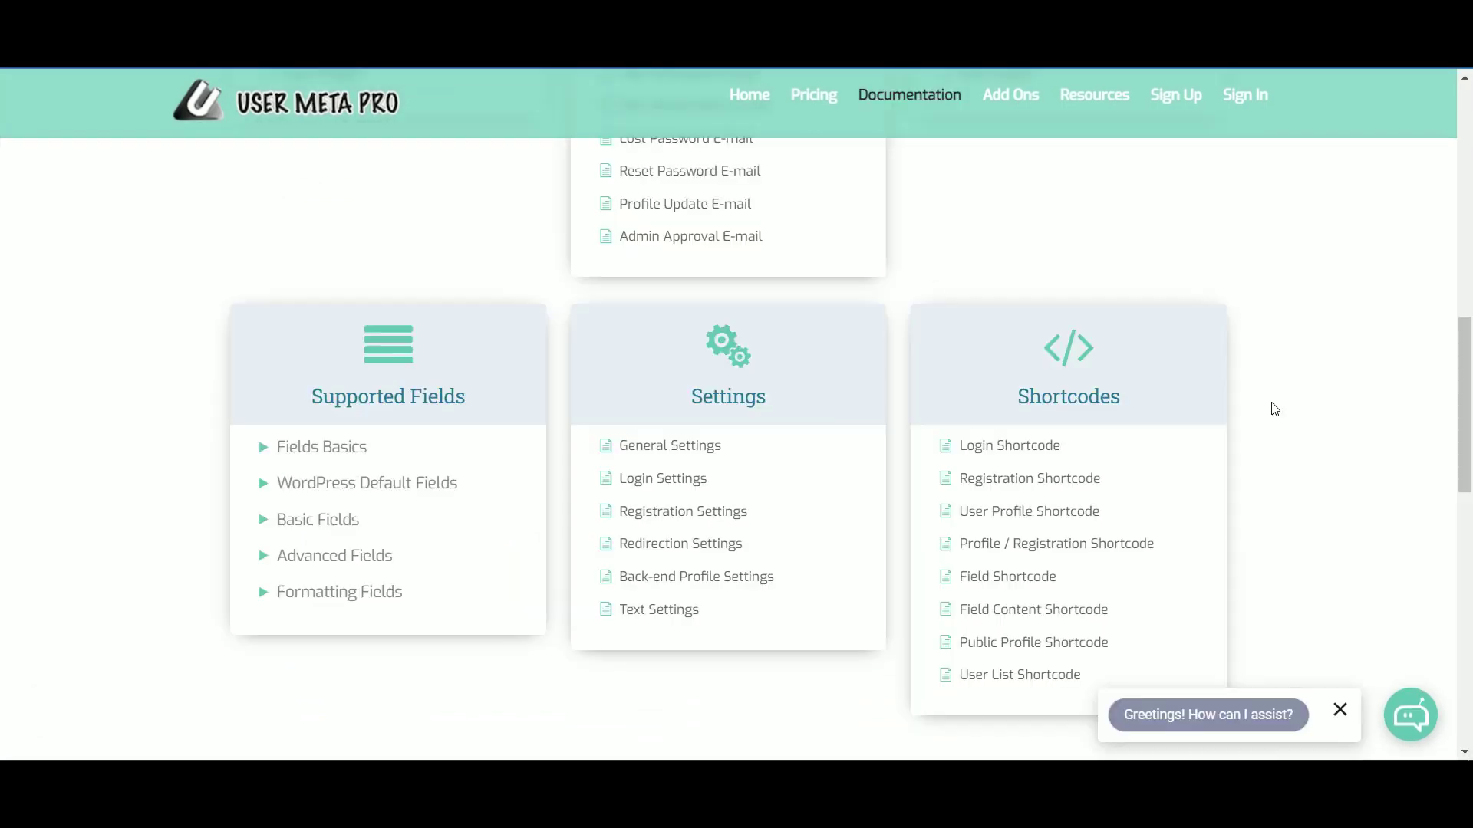
Close the chat assistant greeting on the documentation overview page.
click(1339, 710)
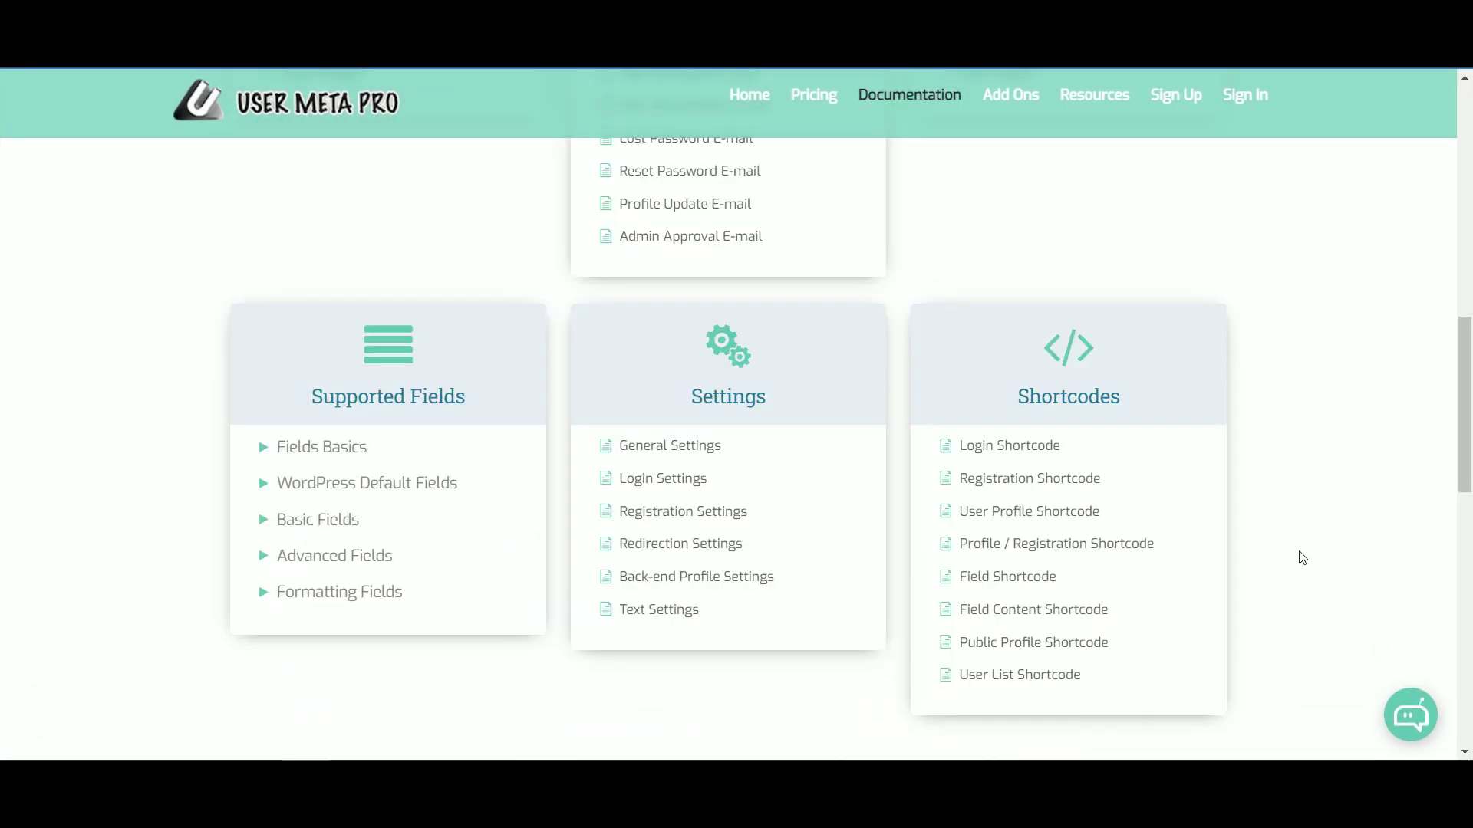